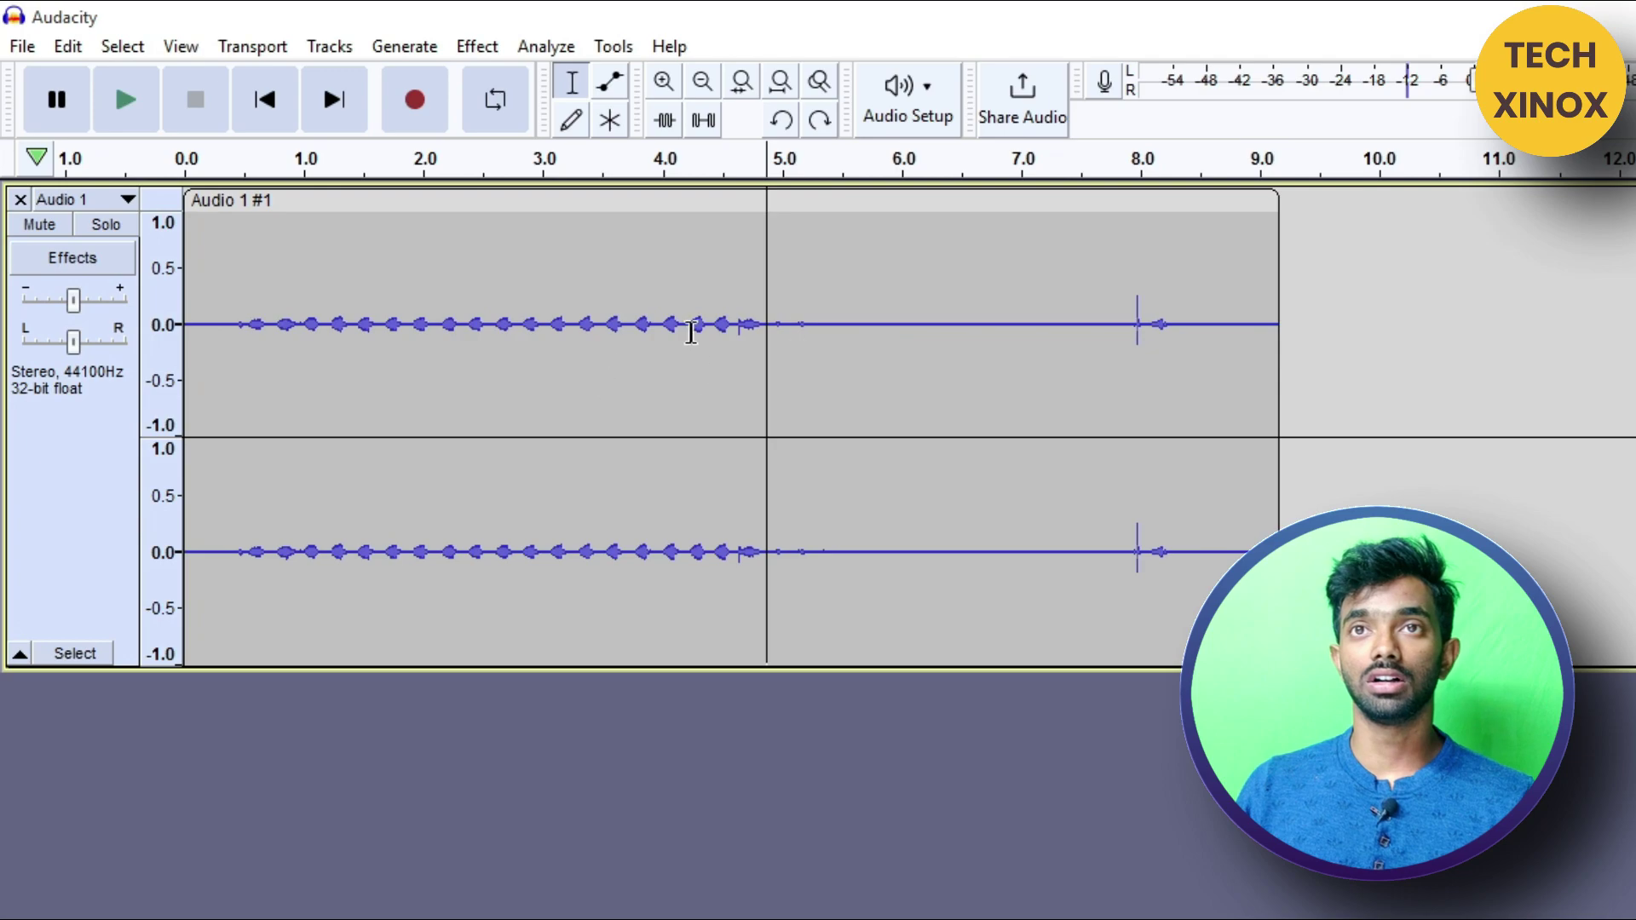
Select the section from about 4.4 to 5.6 seconds on the track and play it
{"action": "left_click_drag", "start_coordinate": [835, 331], "coordinate": [791, 307]}
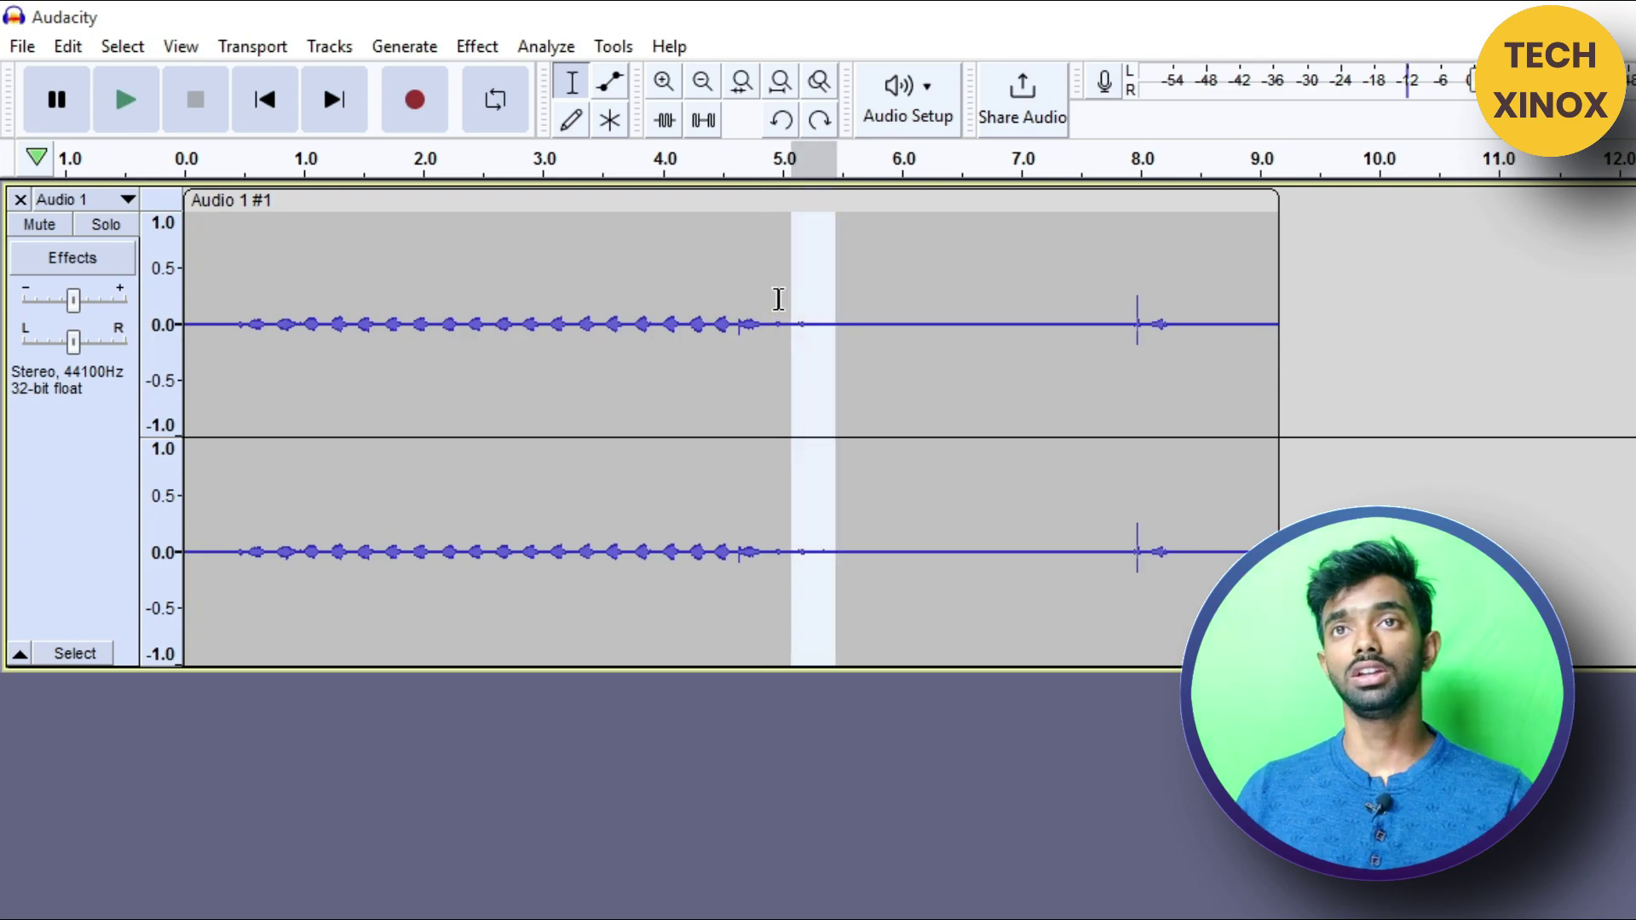
{"action": "left_click", "coordinate": [809, 303]}
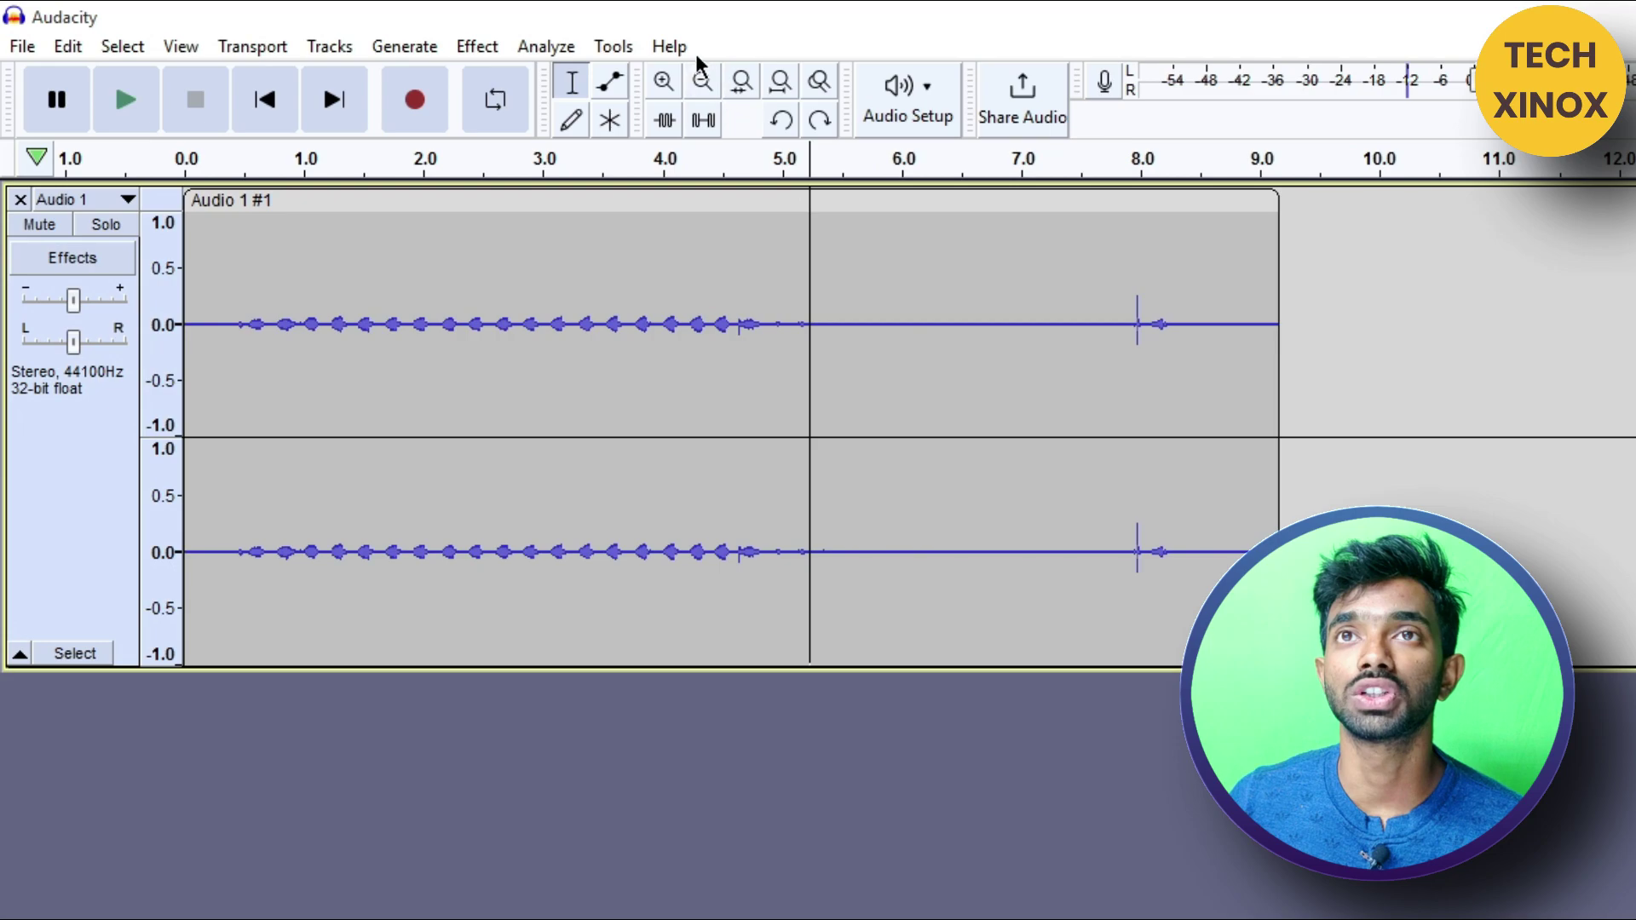
{"action": "left_click", "coordinate": [663, 81]}
{"action": "left_click", "coordinate": [1554, 345]}
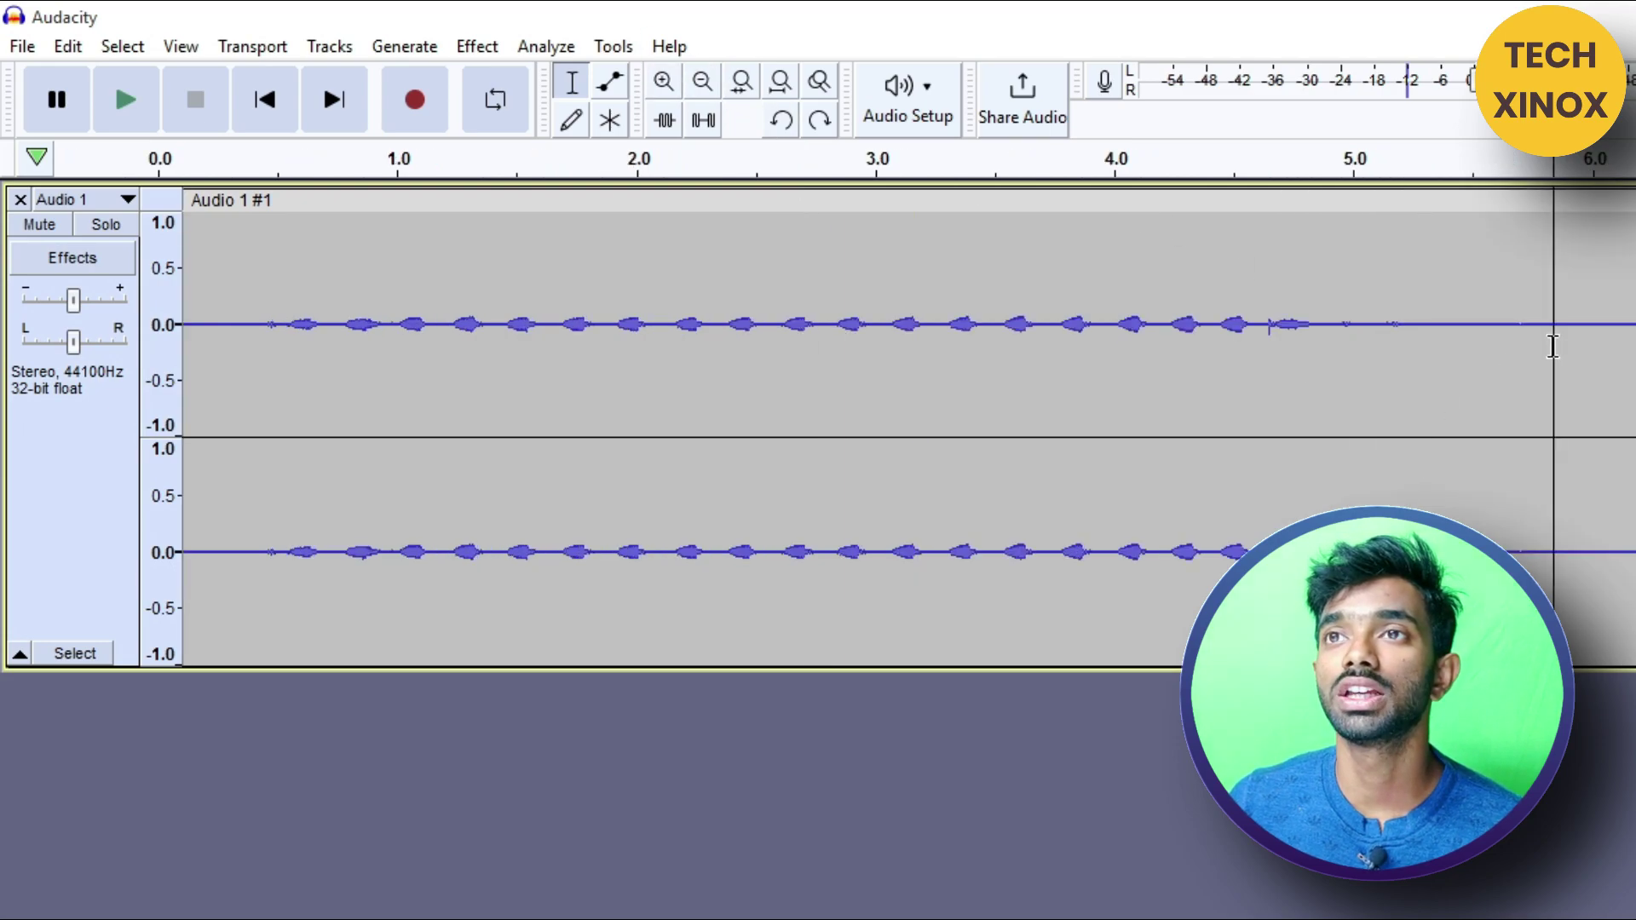
{"action": "left_click_drag", "start_coordinate": [1505, 328], "coordinate": [1206, 325]}
{"action": "key", "text": "space"}
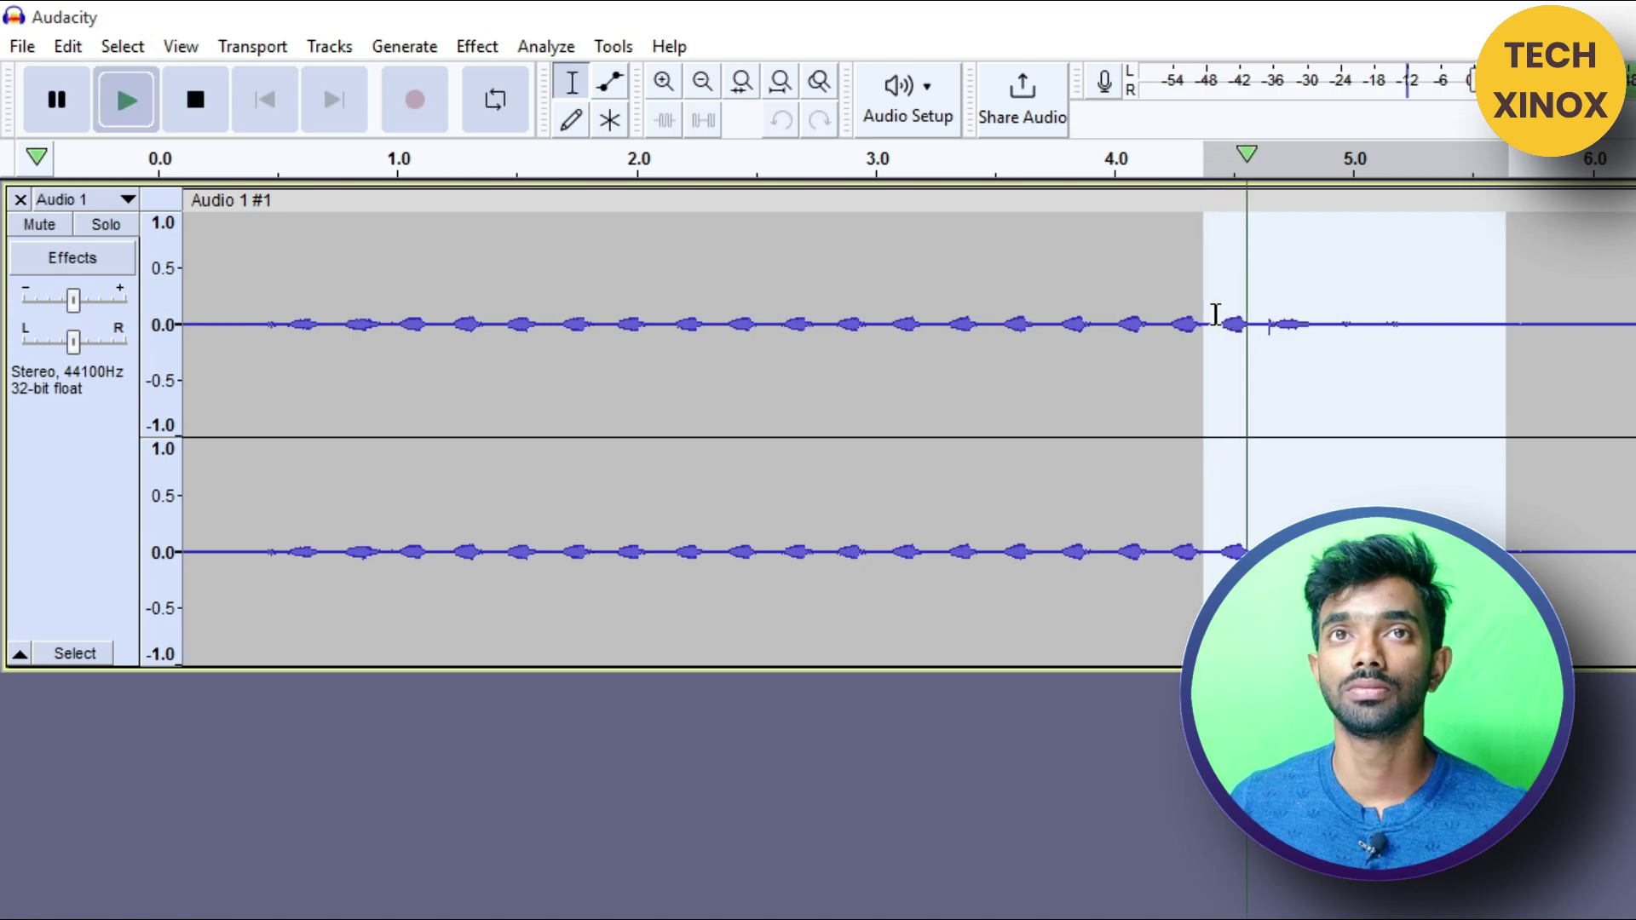
Raise the track's gain to its maximum and play the selected section again
{"action": "left_click_drag", "start_coordinate": [73, 300], "coordinate": [102, 300]}
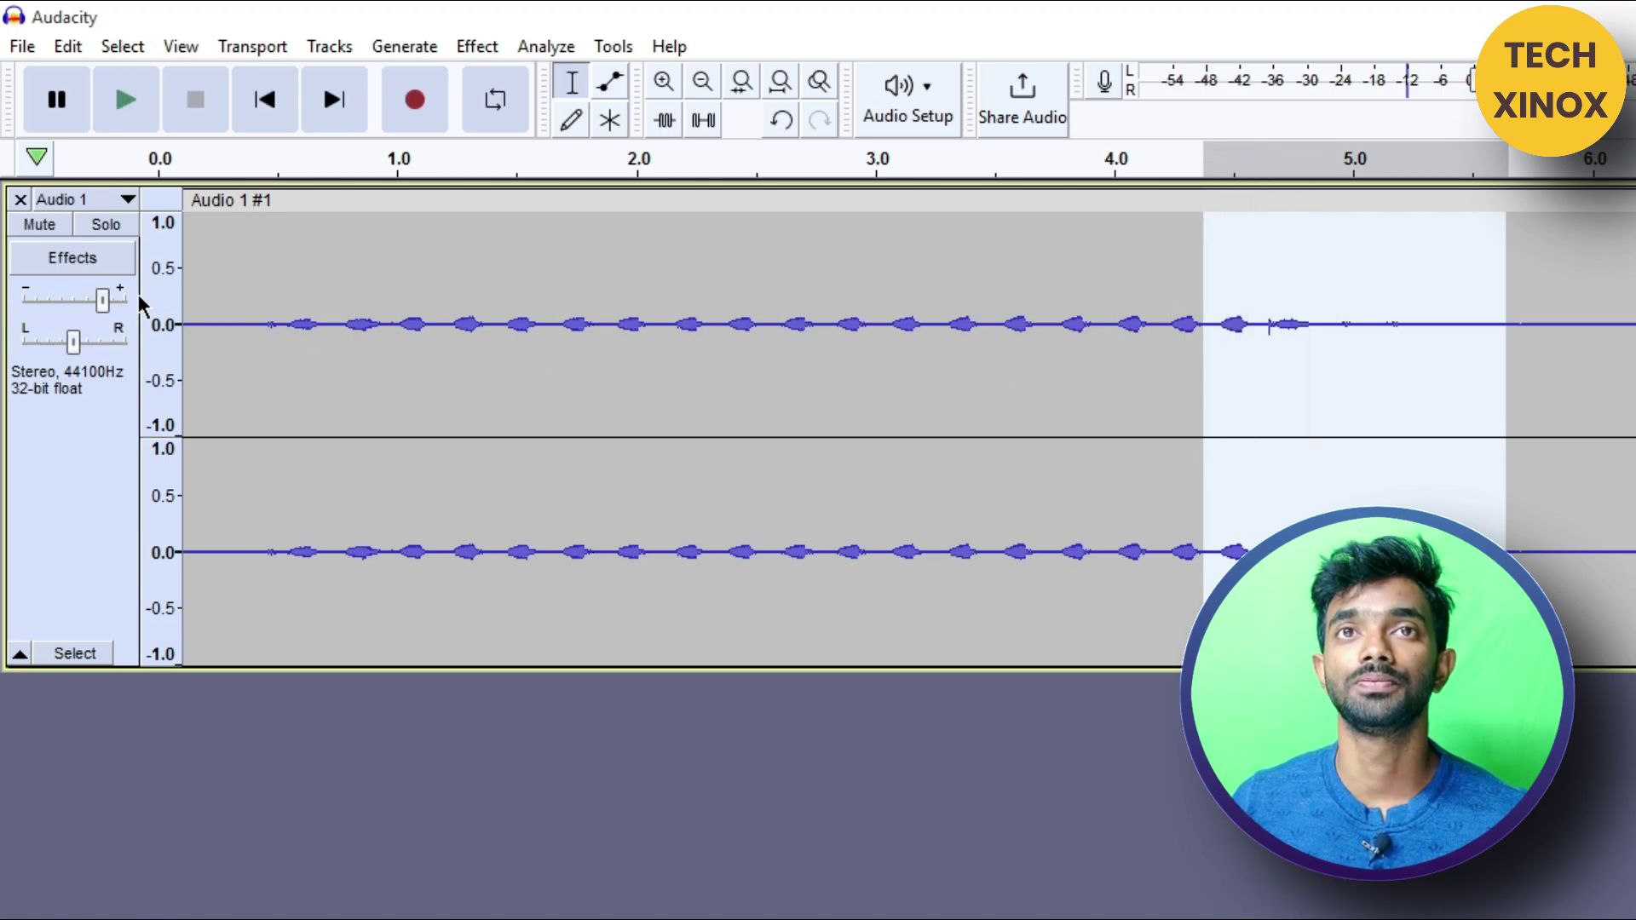
{"action": "left_click", "coordinate": [123, 300]}
{"action": "key", "text": "space"}
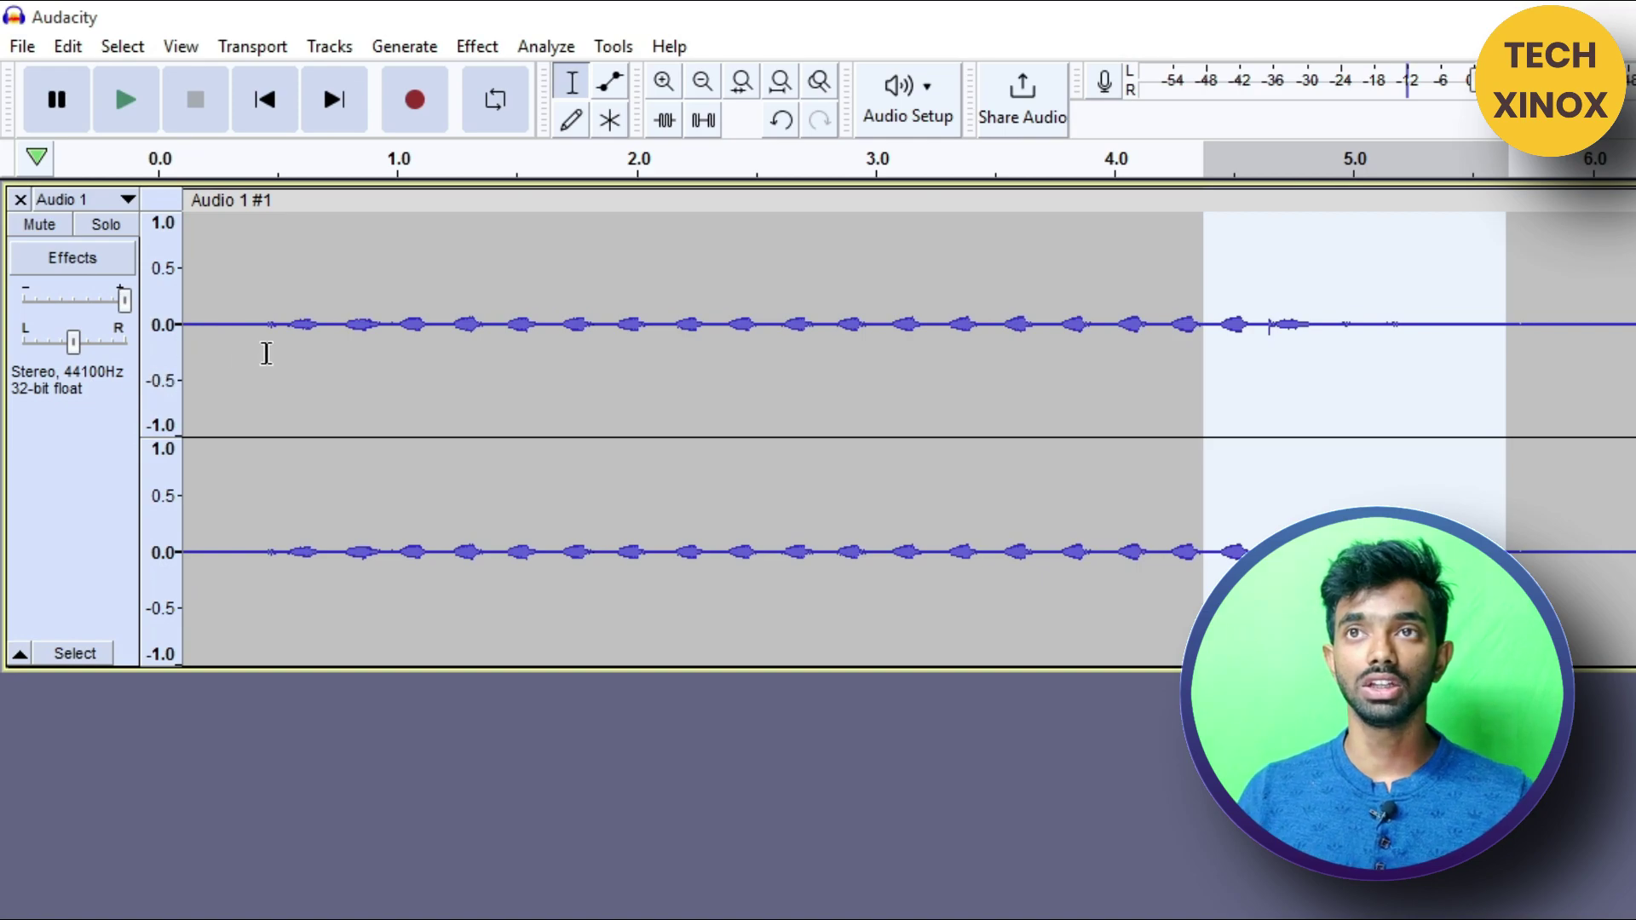
Select the noise-only section from about 5.9 to 6.9 seconds and capture it as the Noise Reduction noise profile
{"action": "left_click", "coordinate": [266, 353]}
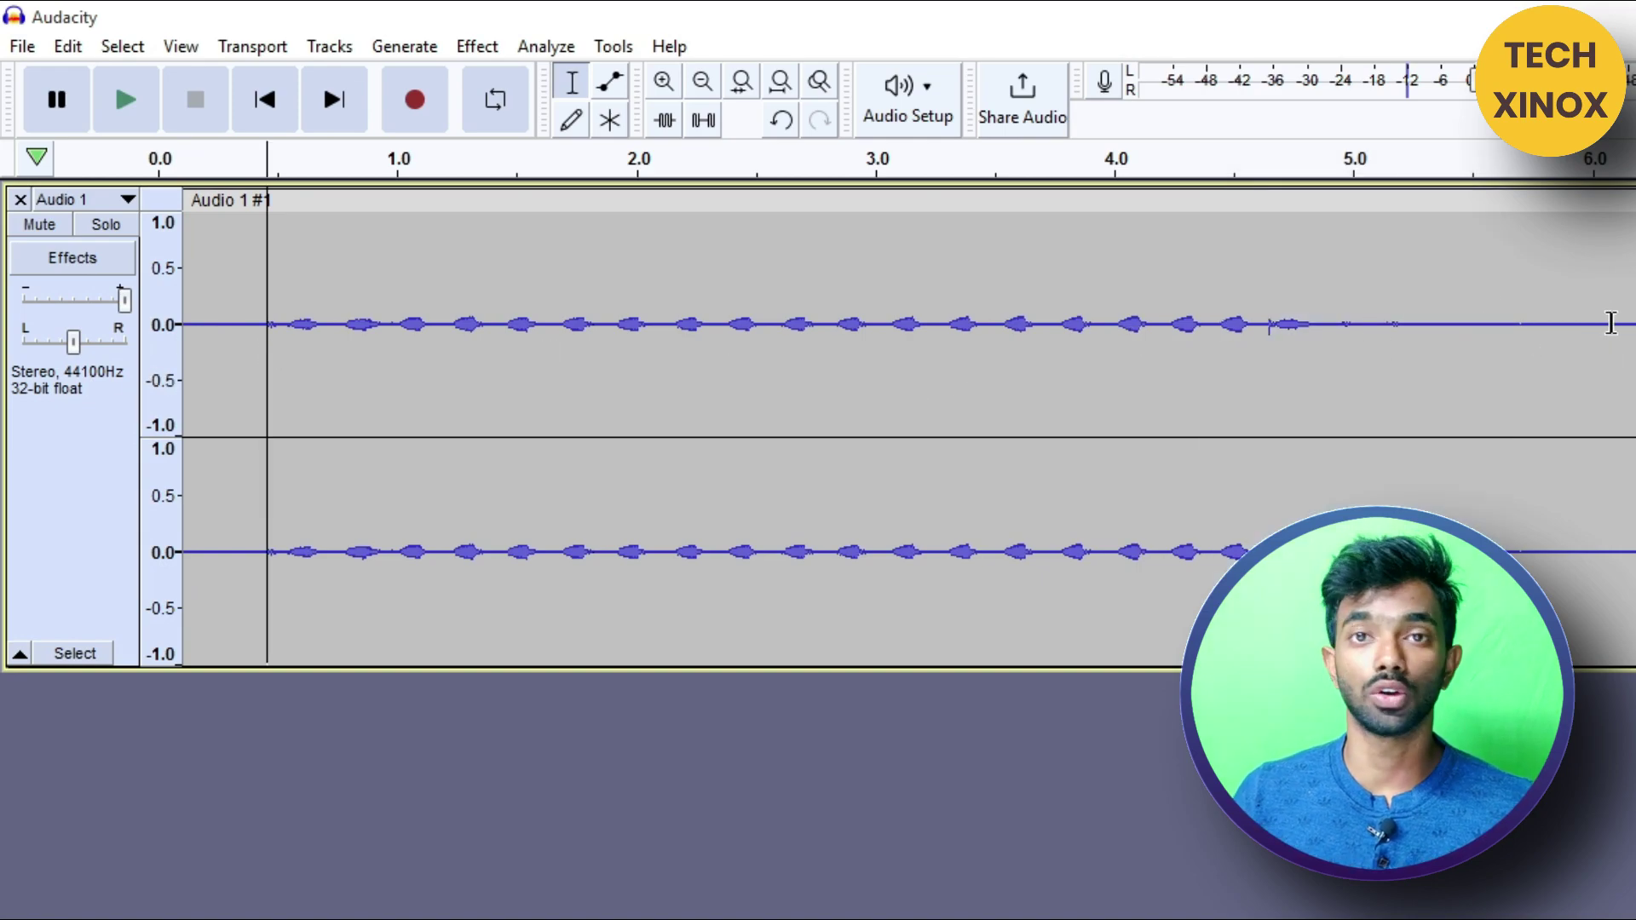
{"action": "left_click_drag", "start_coordinate": [1632, 324], "coordinate": [1570, 378]}
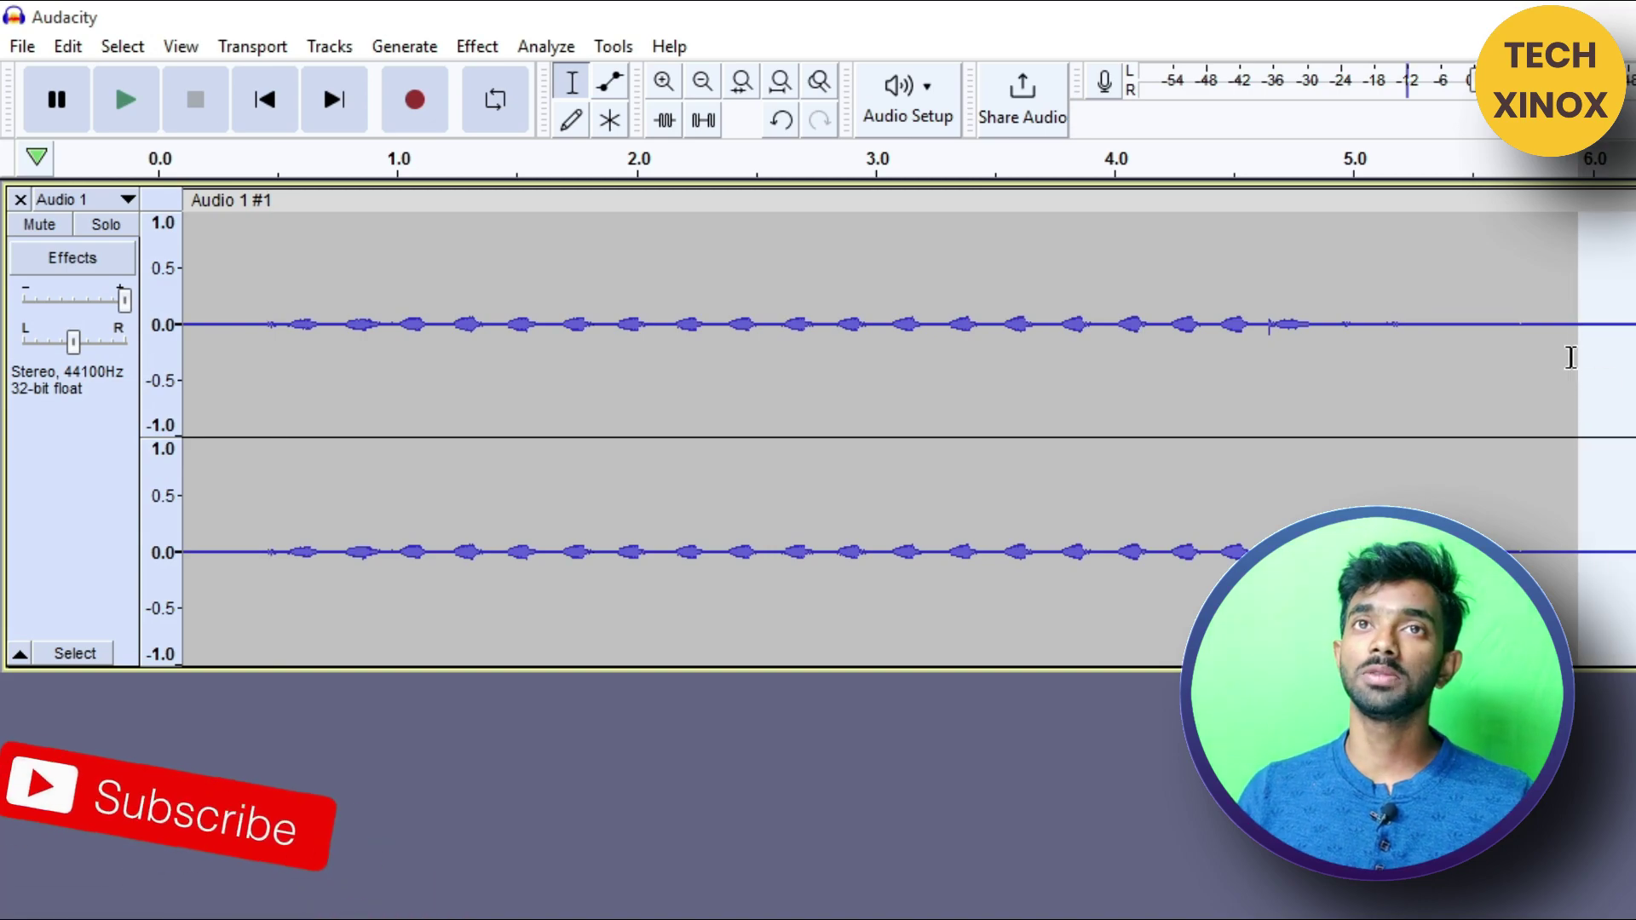
{"action": "left_click", "coordinate": [479, 46]}
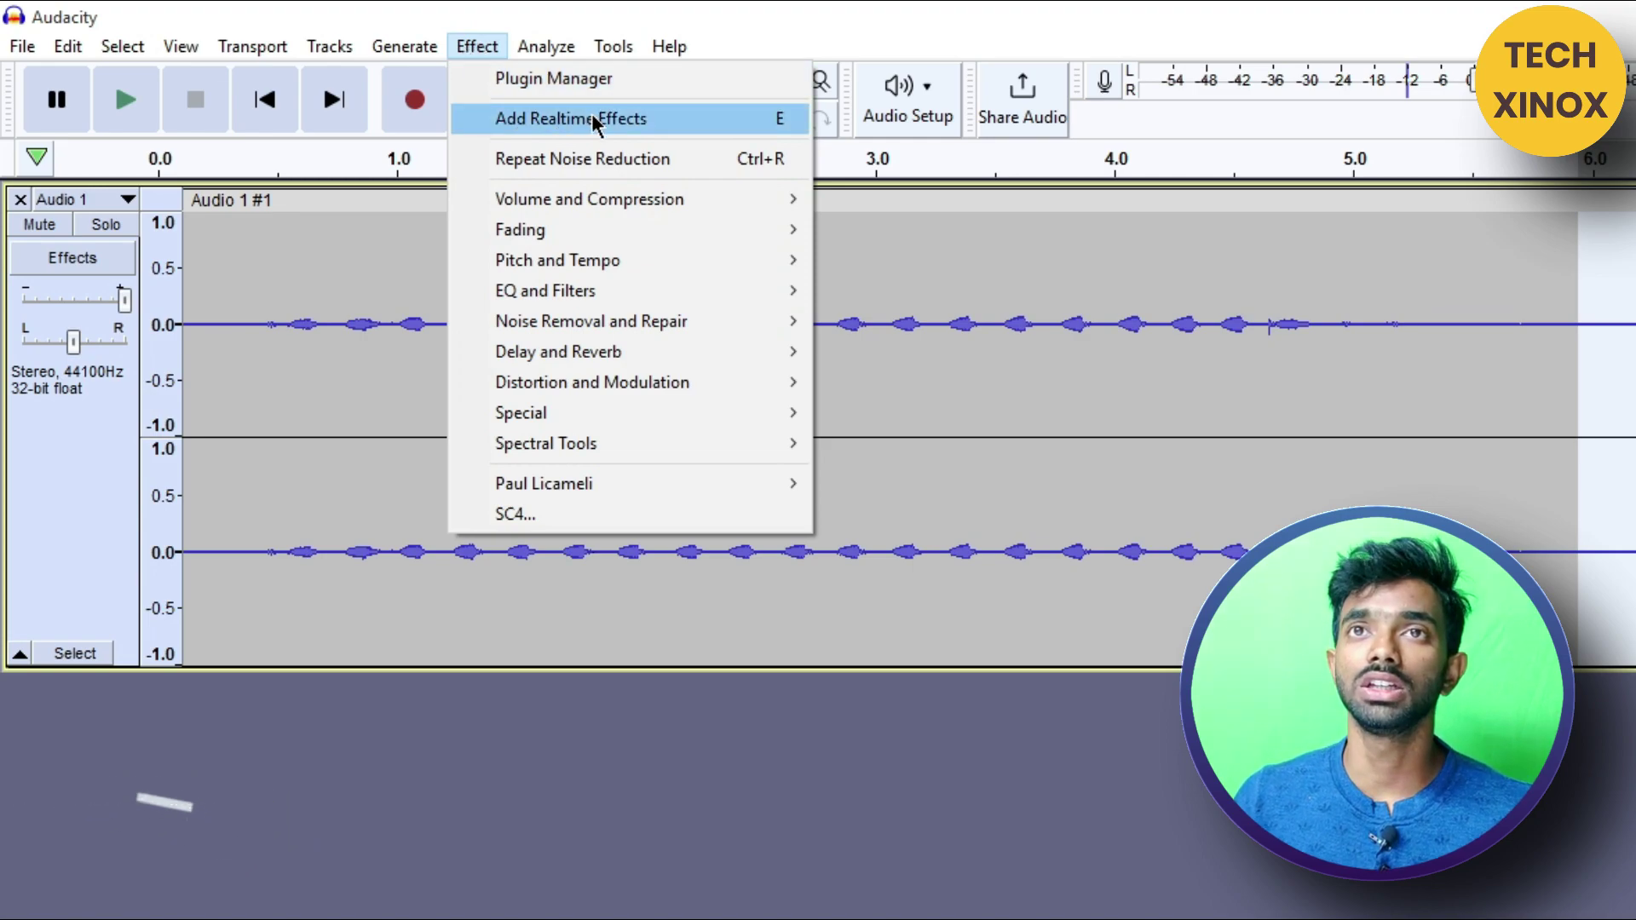
{"action": "mouse_move", "coordinate": [588, 332]}
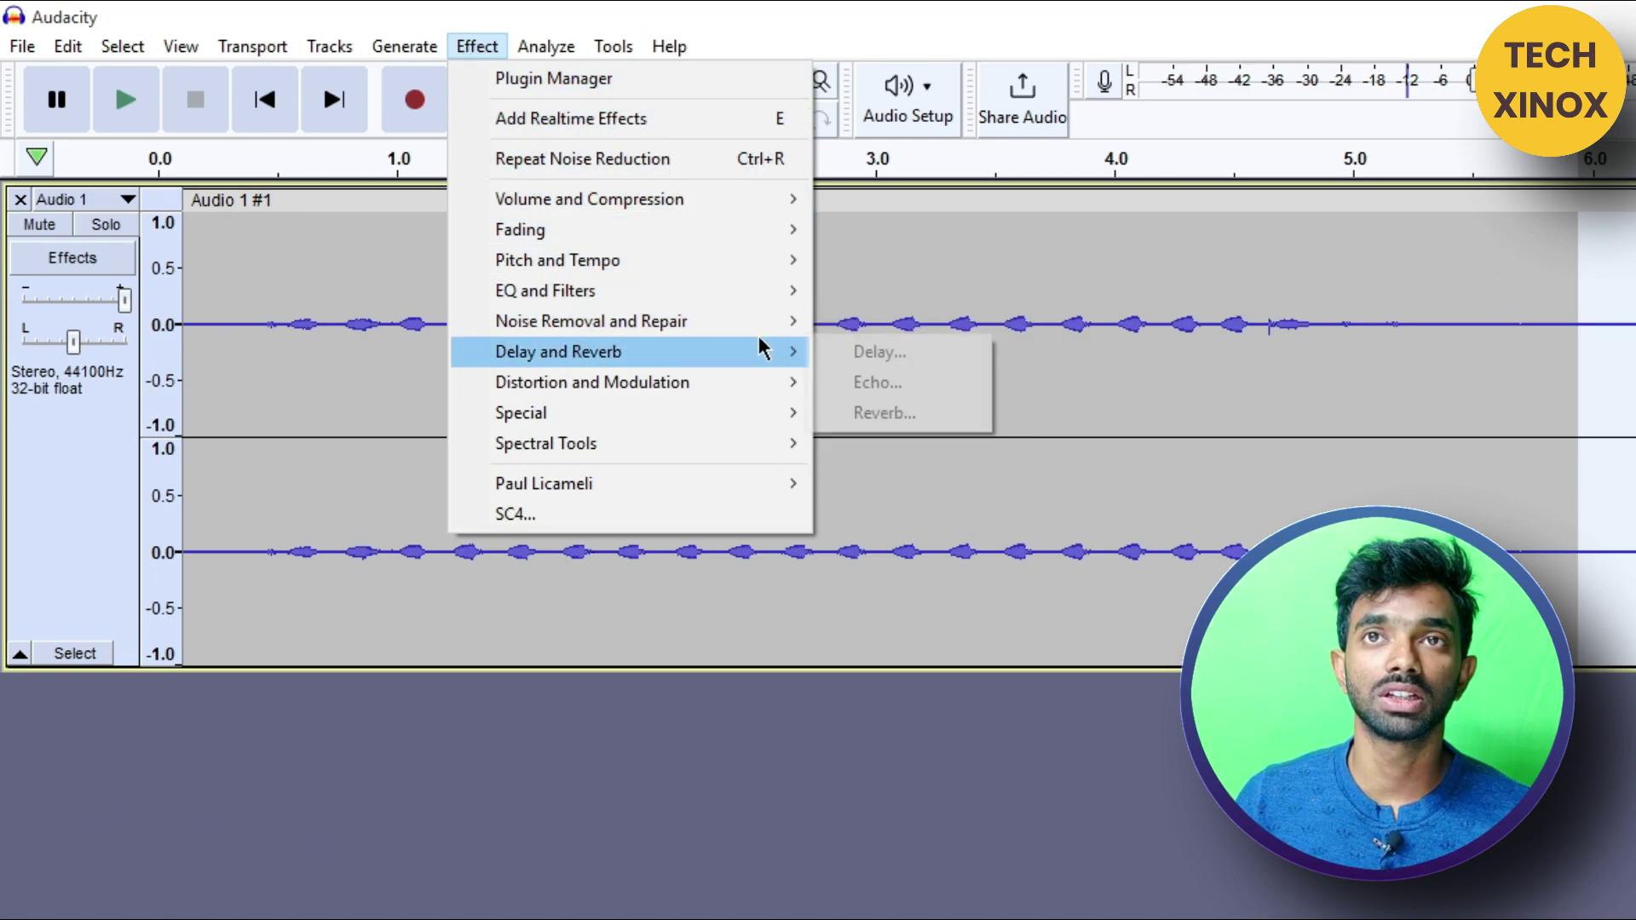
{"action": "left_click", "coordinate": [886, 416]}
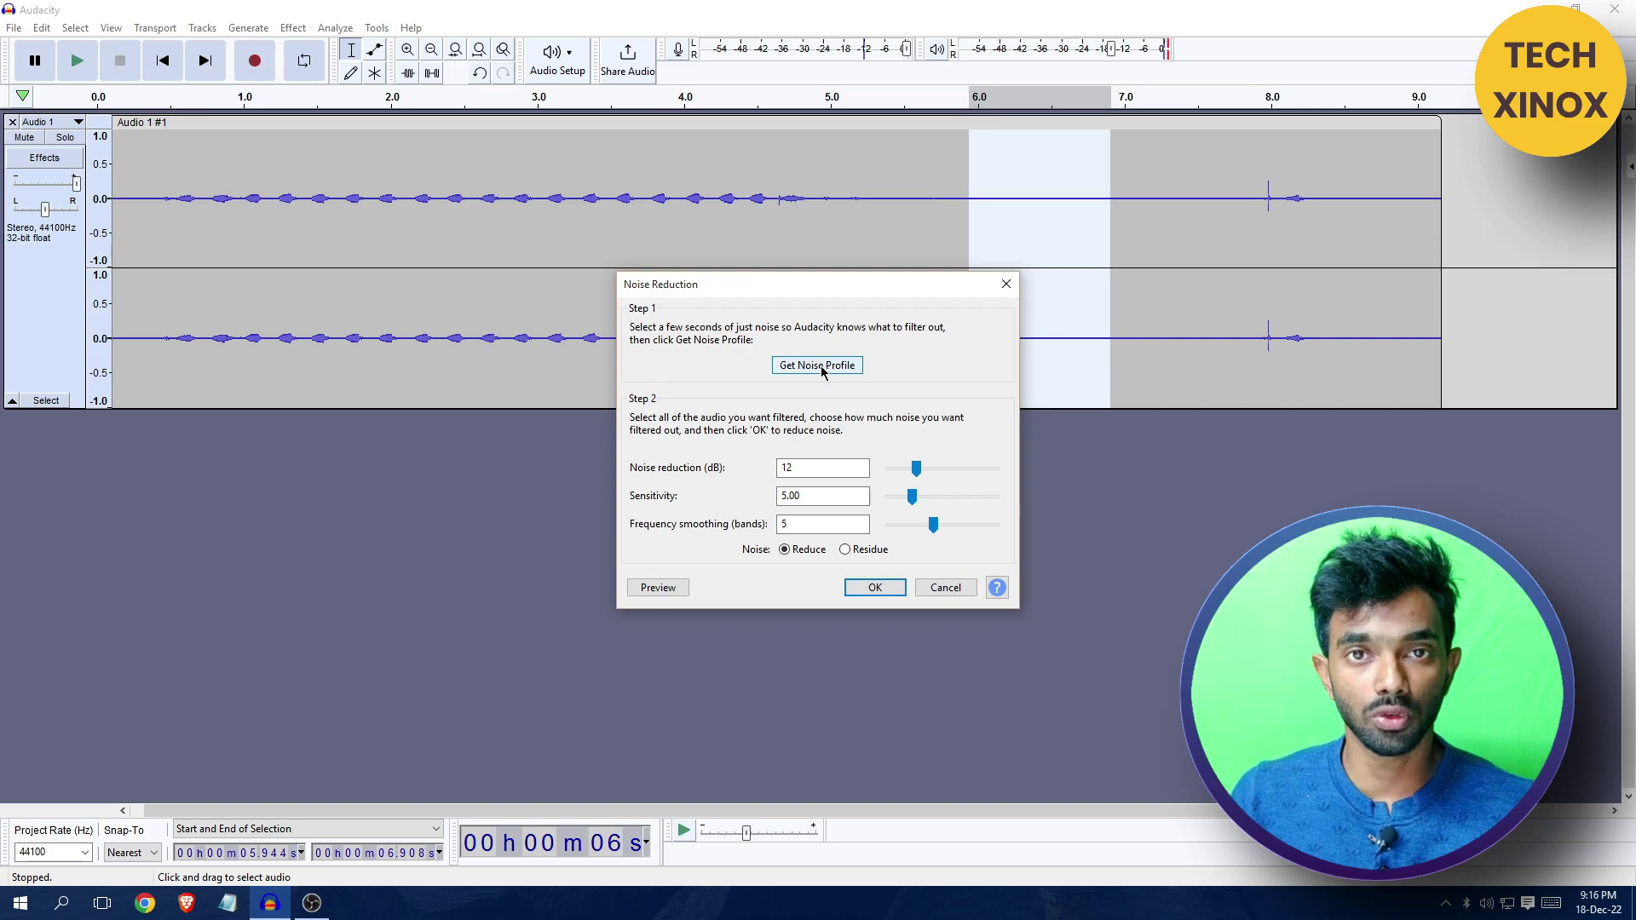
{"action": "left_click", "coordinate": [820, 368]}
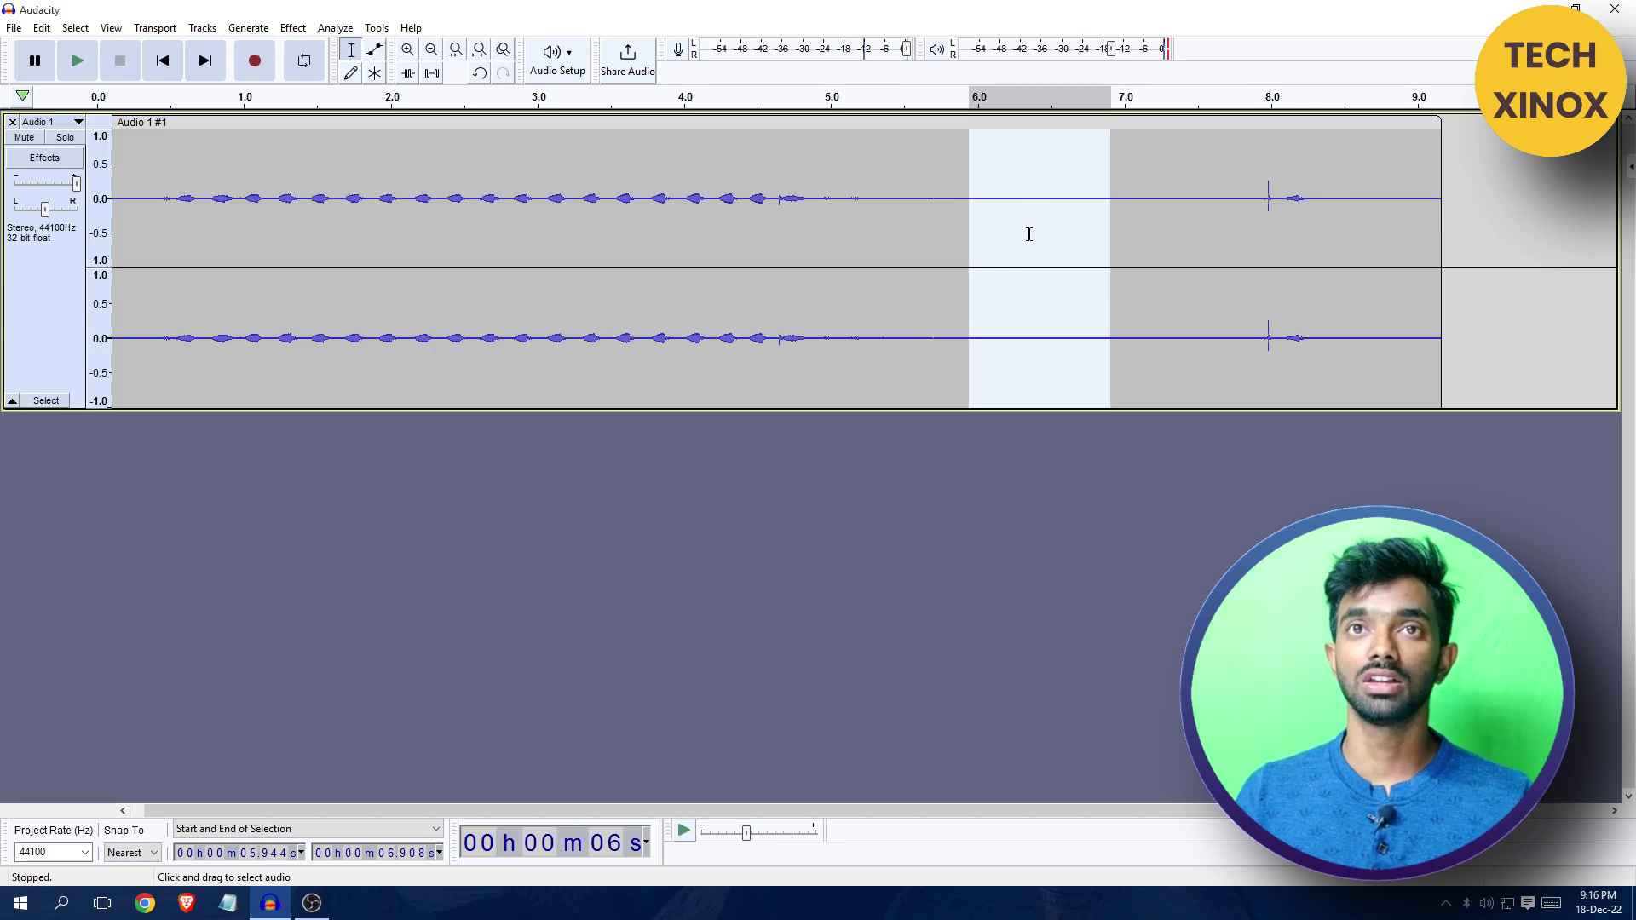
Apply Noise Reduction to the whole track at 12 dB, with sensitivity 5.00 and frequency smoothing of 5 bands
{"action": "left_click", "coordinate": [782, 252]}
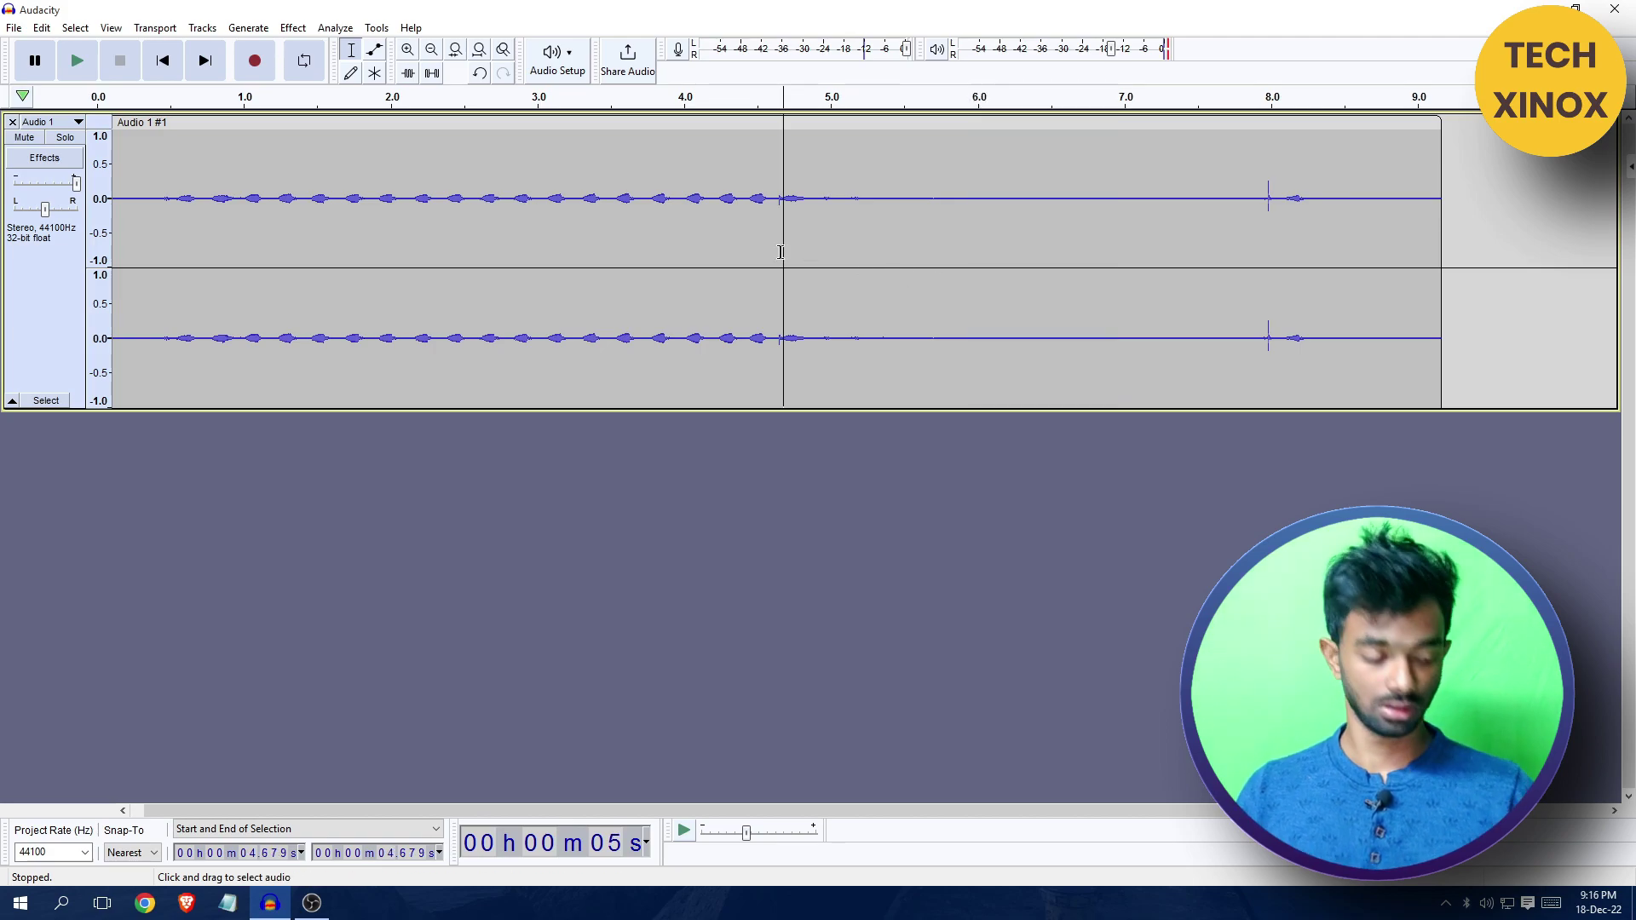
{"action": "key", "text": "ctrl+a"}
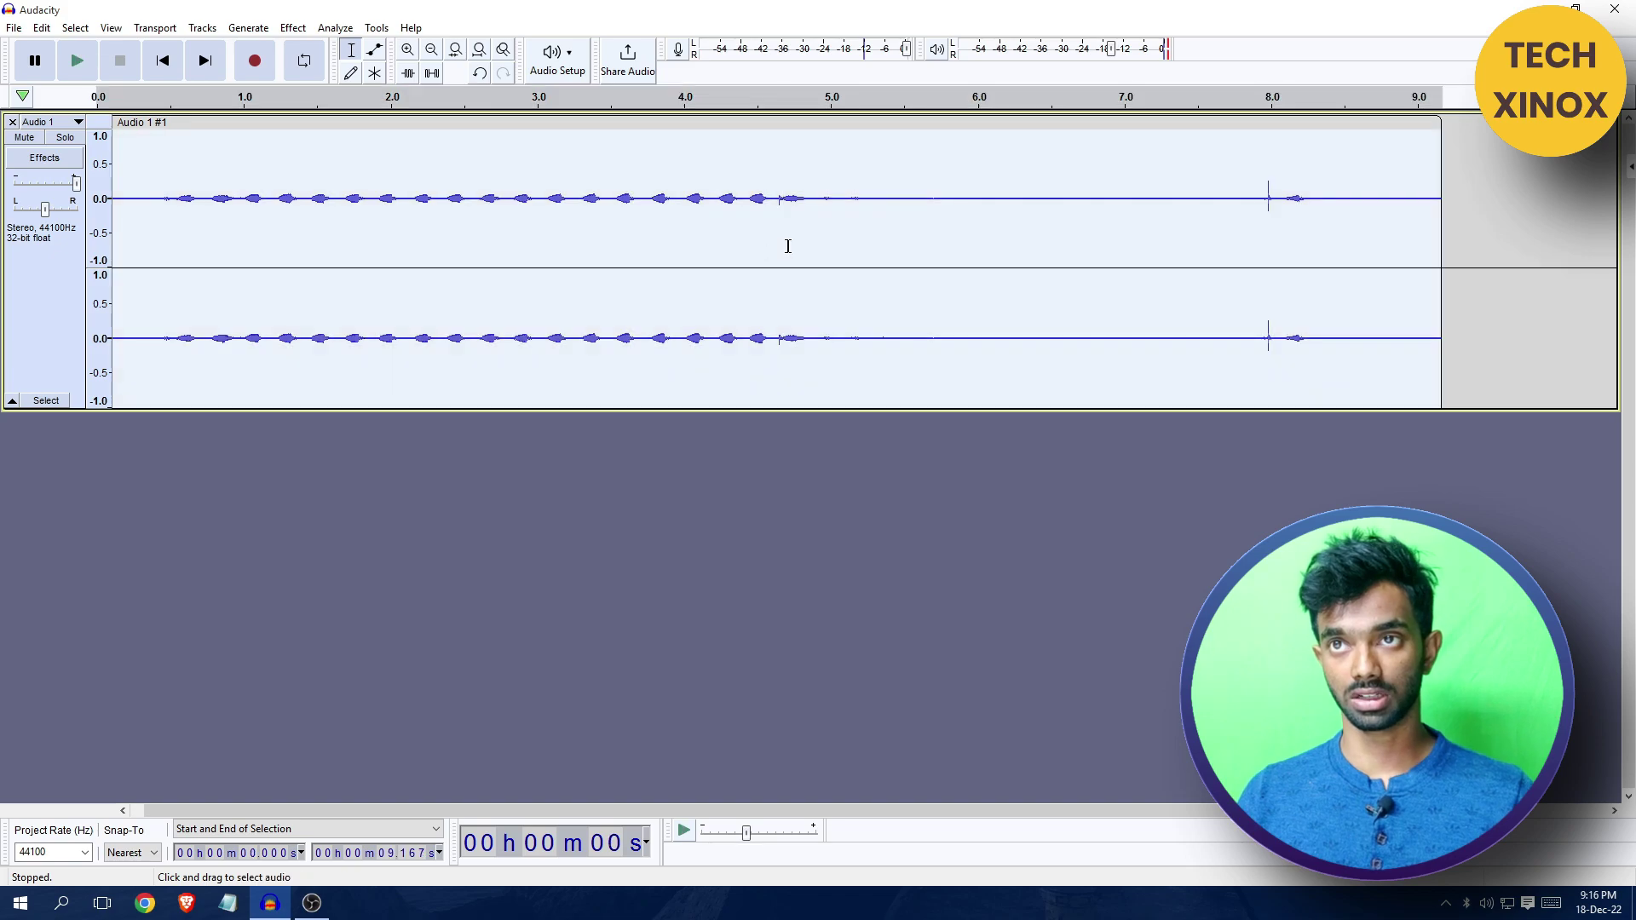
{"action": "left_click", "coordinate": [293, 28]}
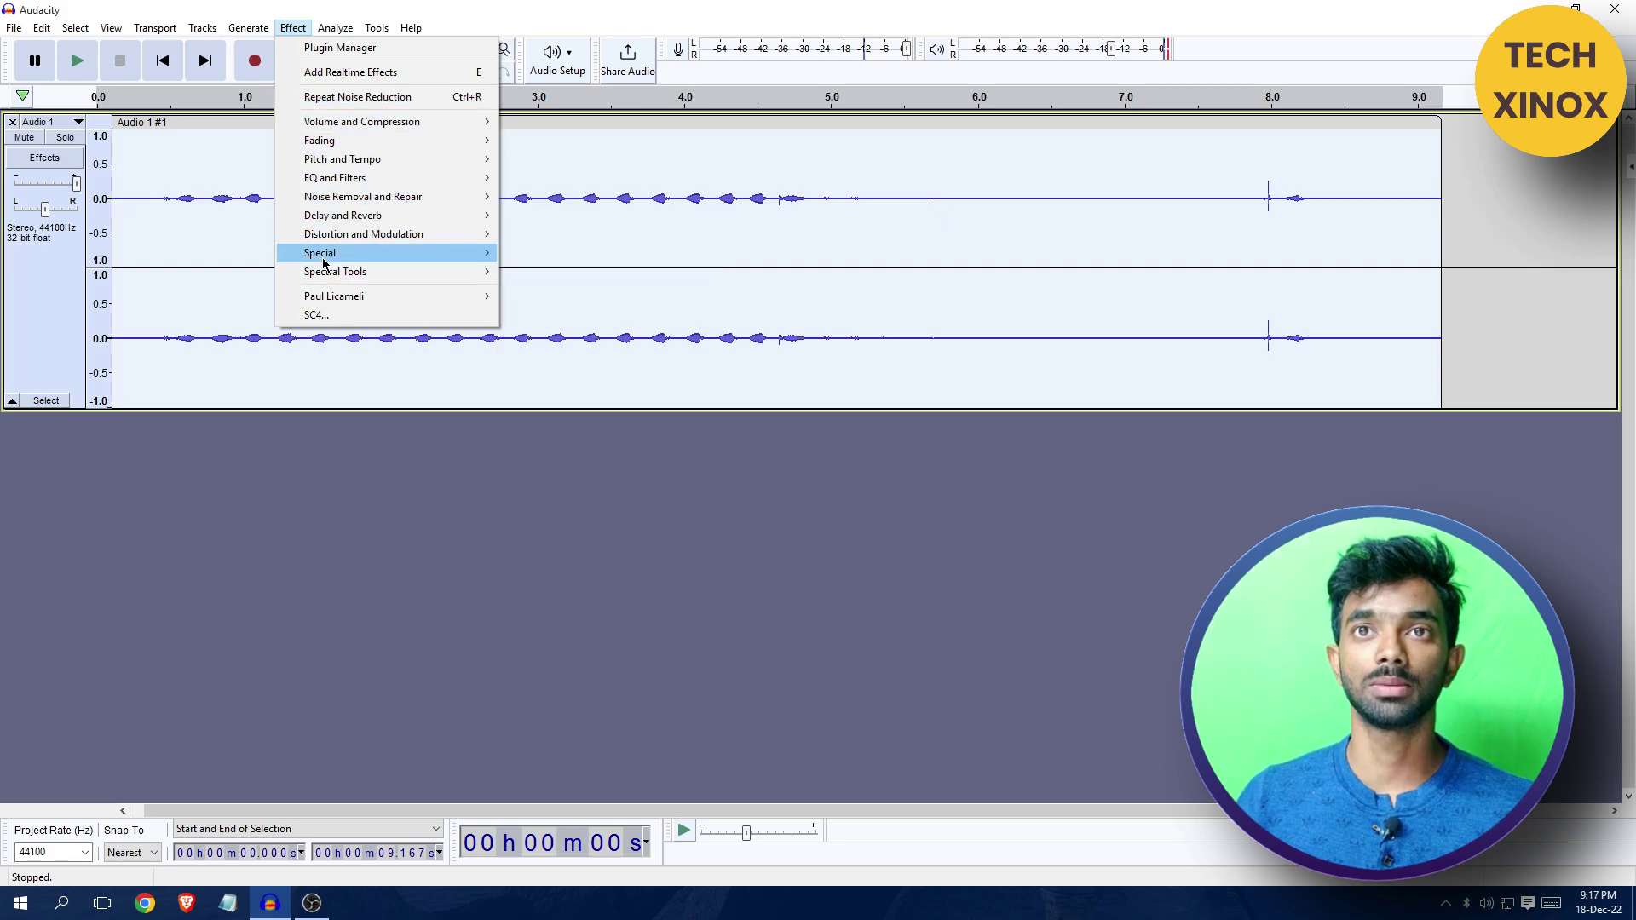
{"action": "mouse_move", "coordinate": [413, 201]}
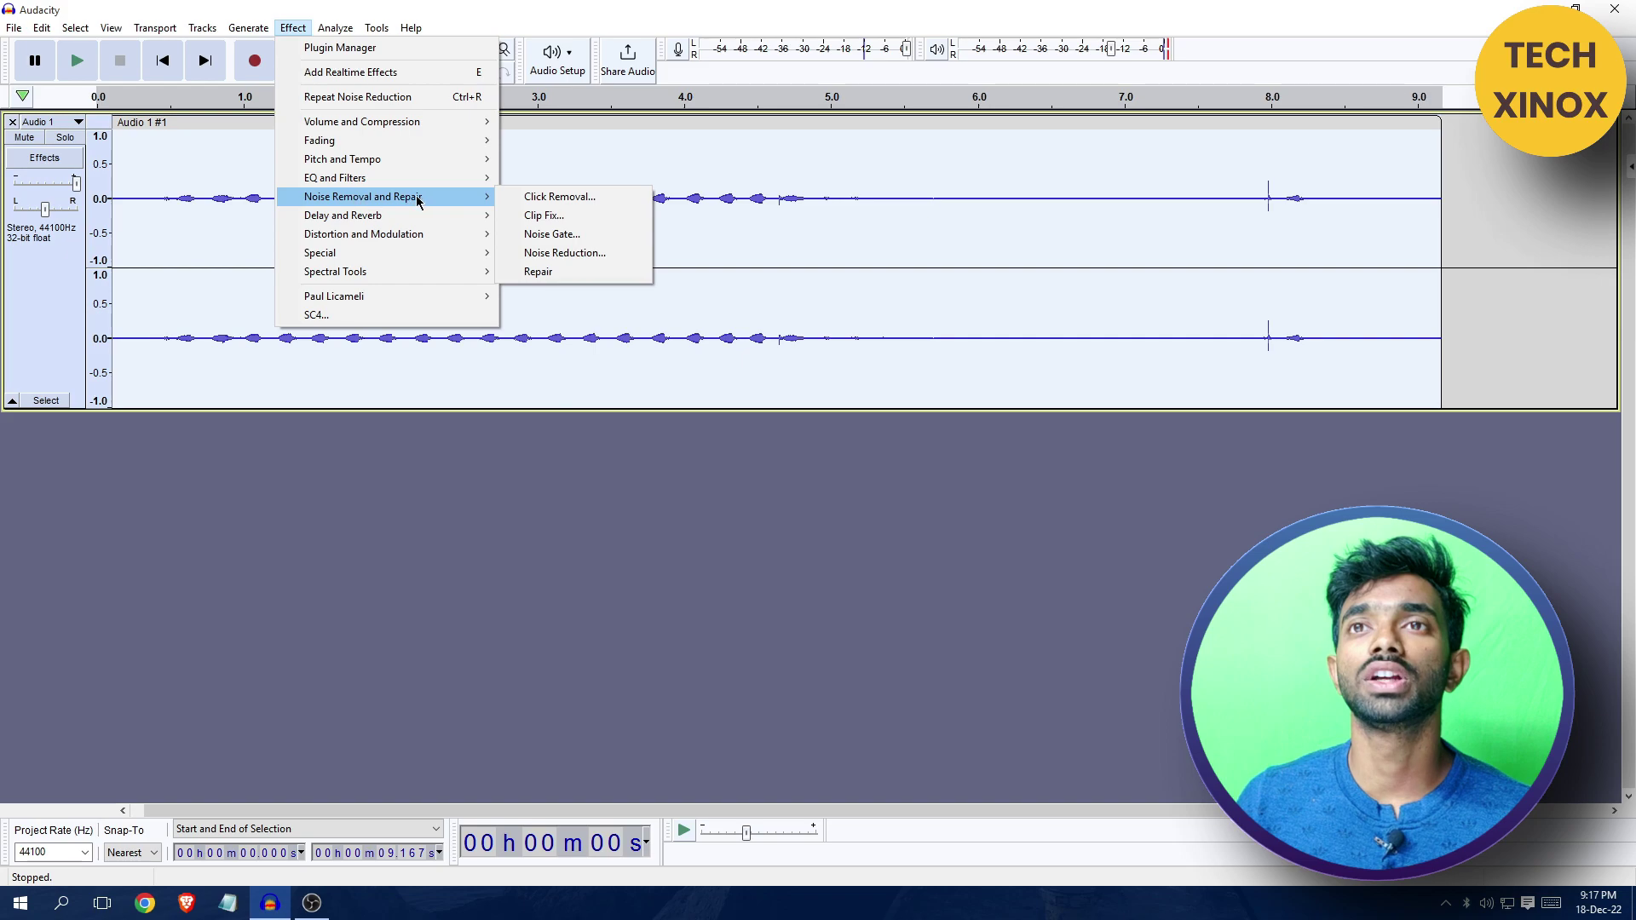
{"action": "left_click", "coordinate": [564, 259]}
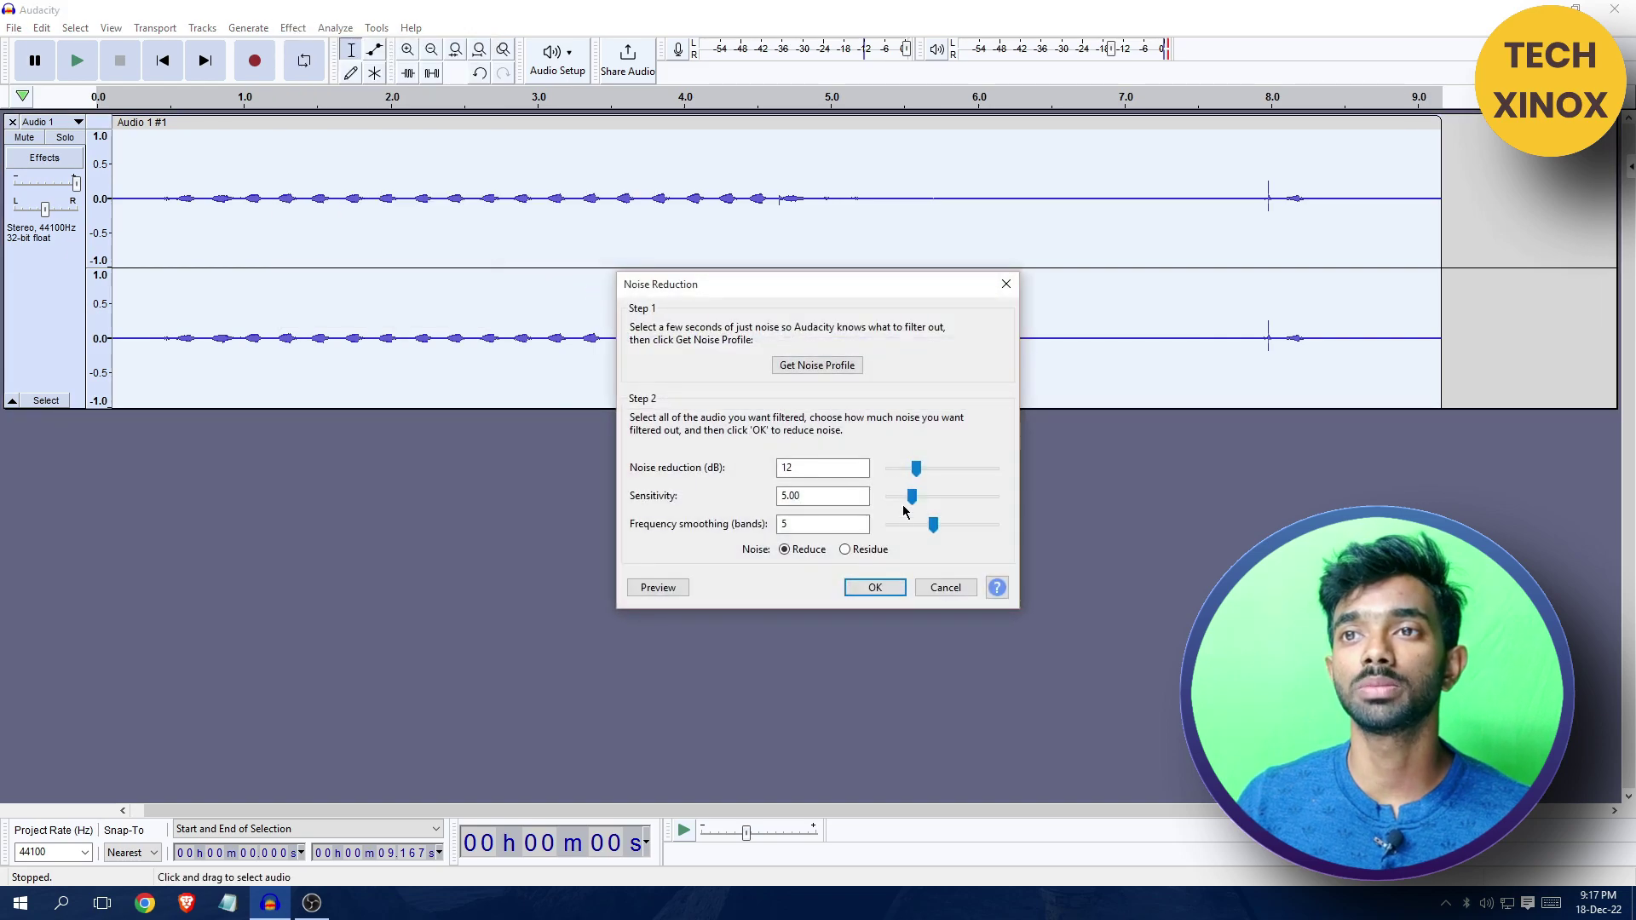
{"action": "left_click", "coordinate": [877, 587]}
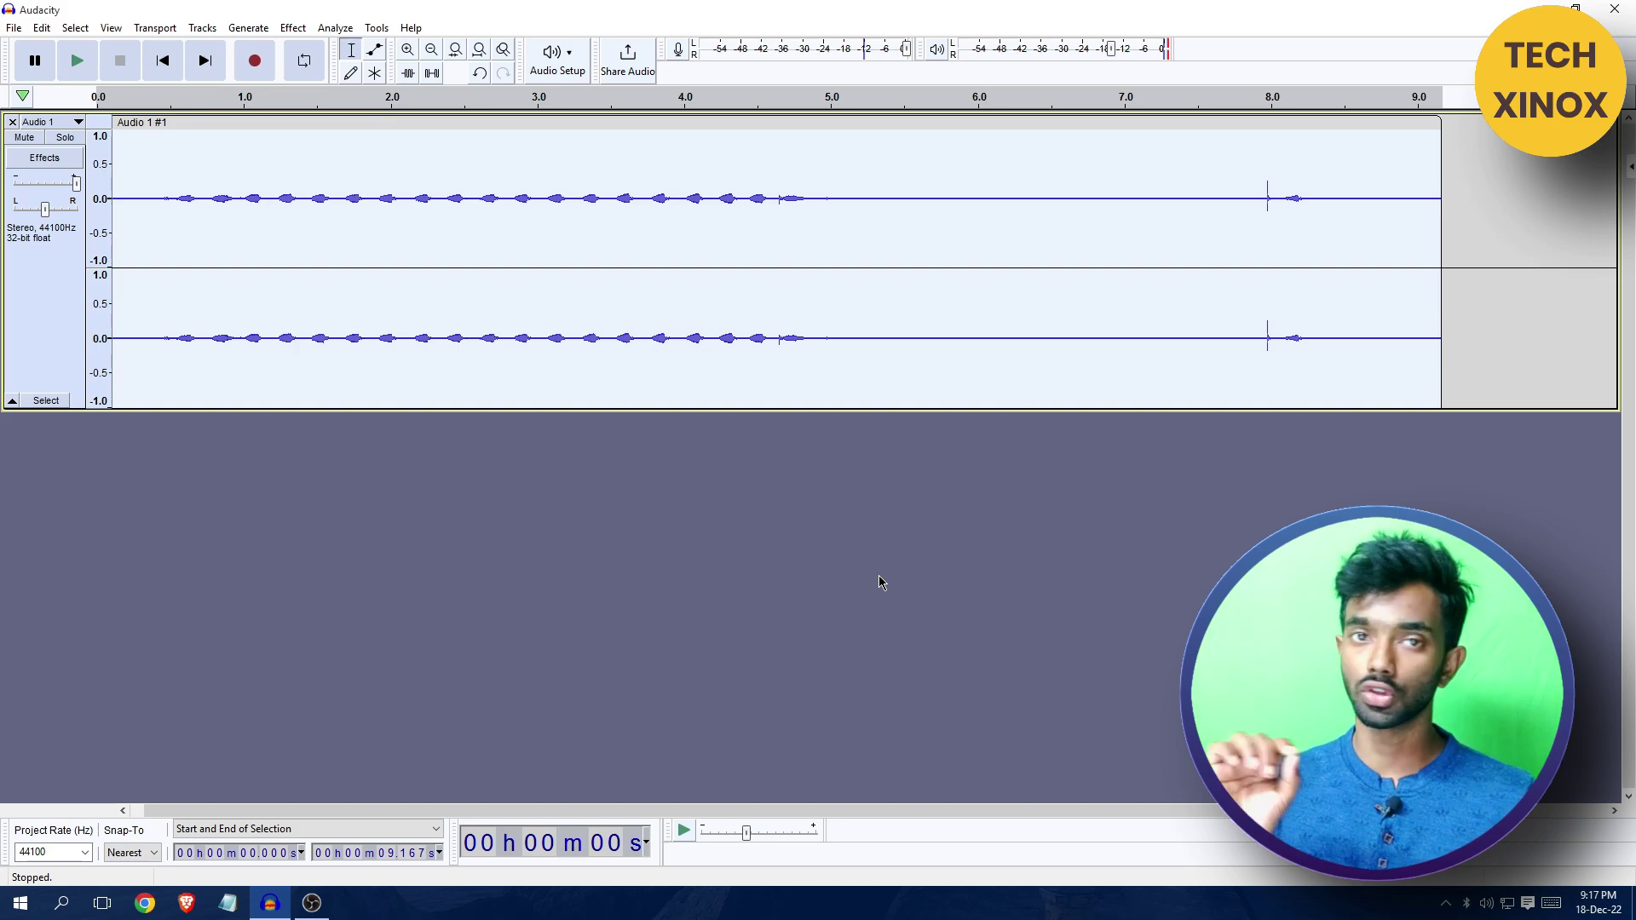
Undo the noise reduction applied to the whole track
{"action": "left_click", "coordinate": [822, 170]}
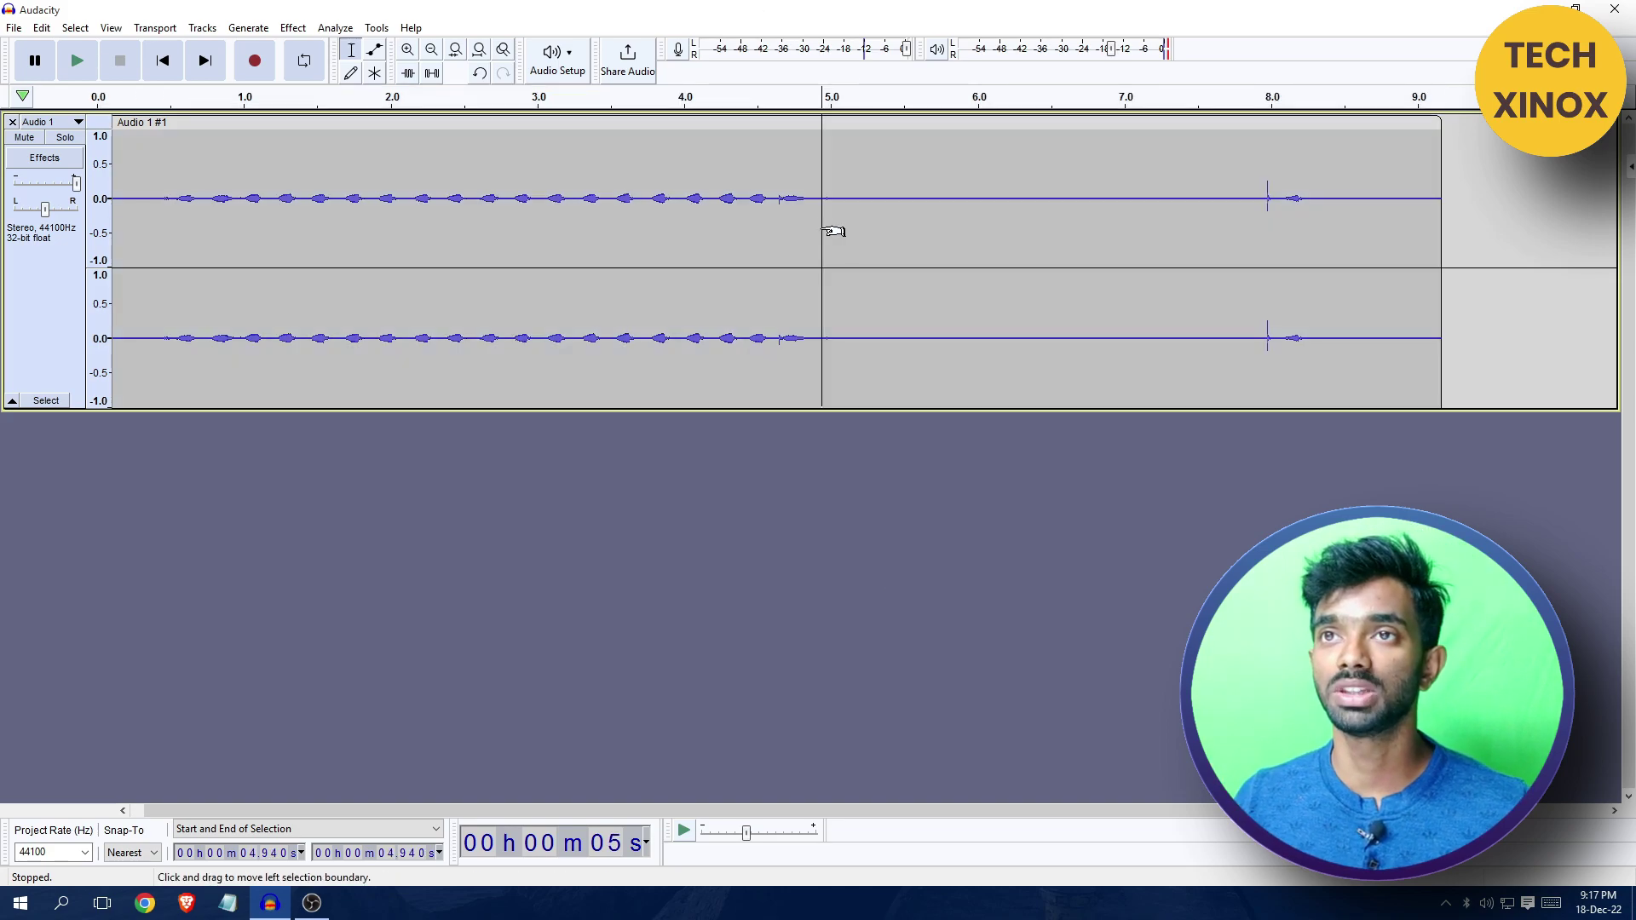
{"action": "left_click_drag", "start_coordinate": [783, 204], "coordinate": [876, 209]}
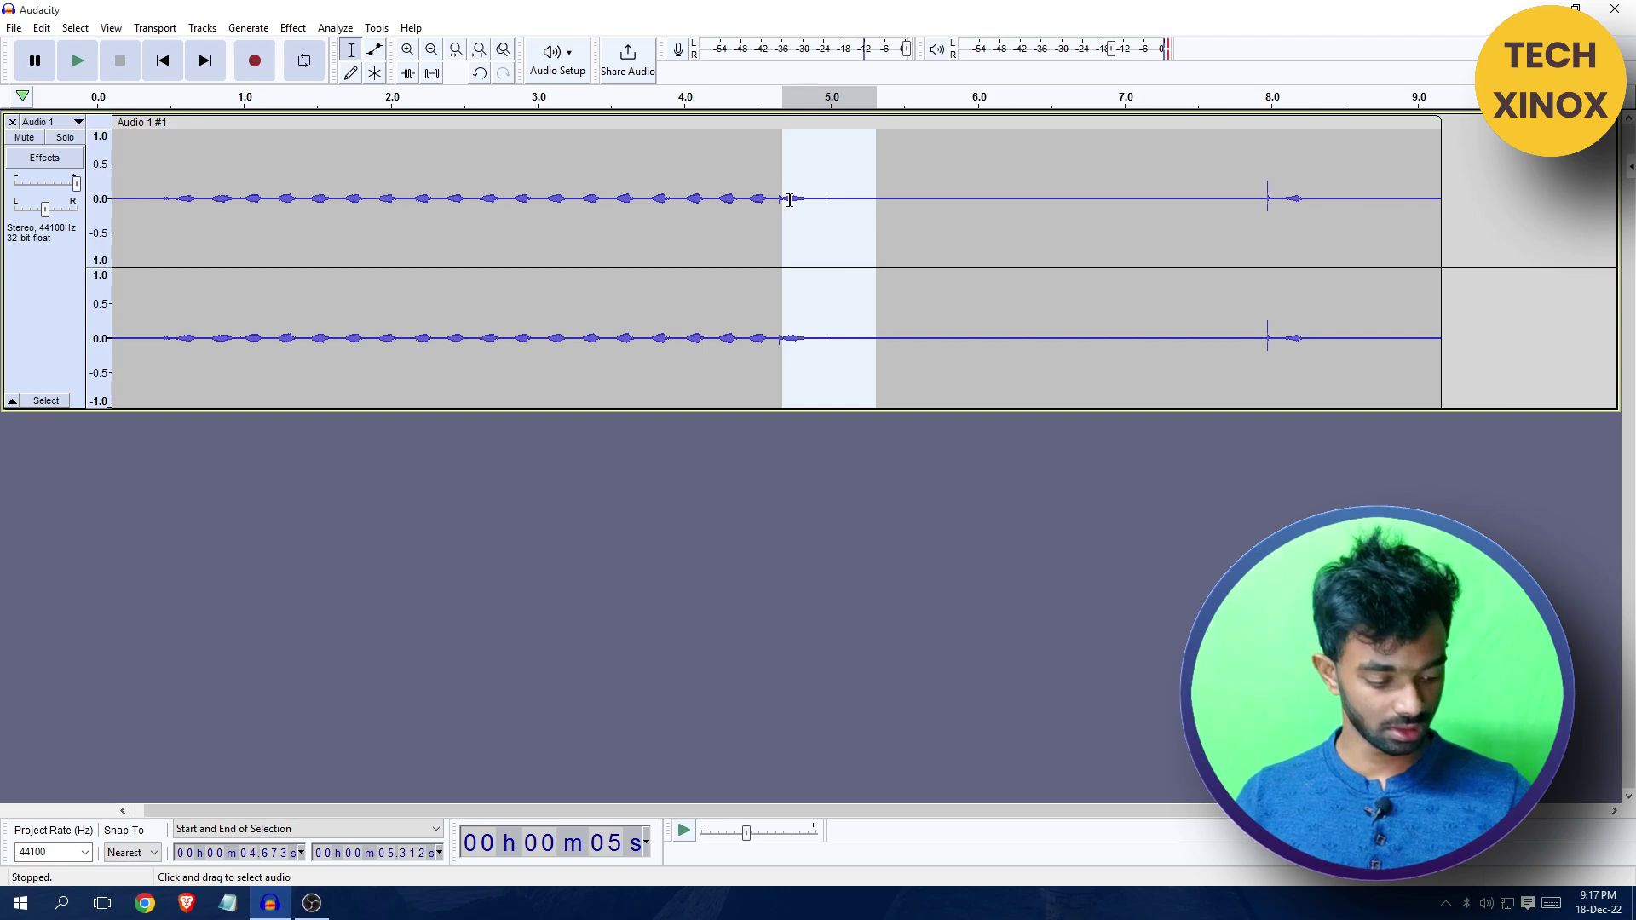
{"action": "key", "text": "ctrl+z"}
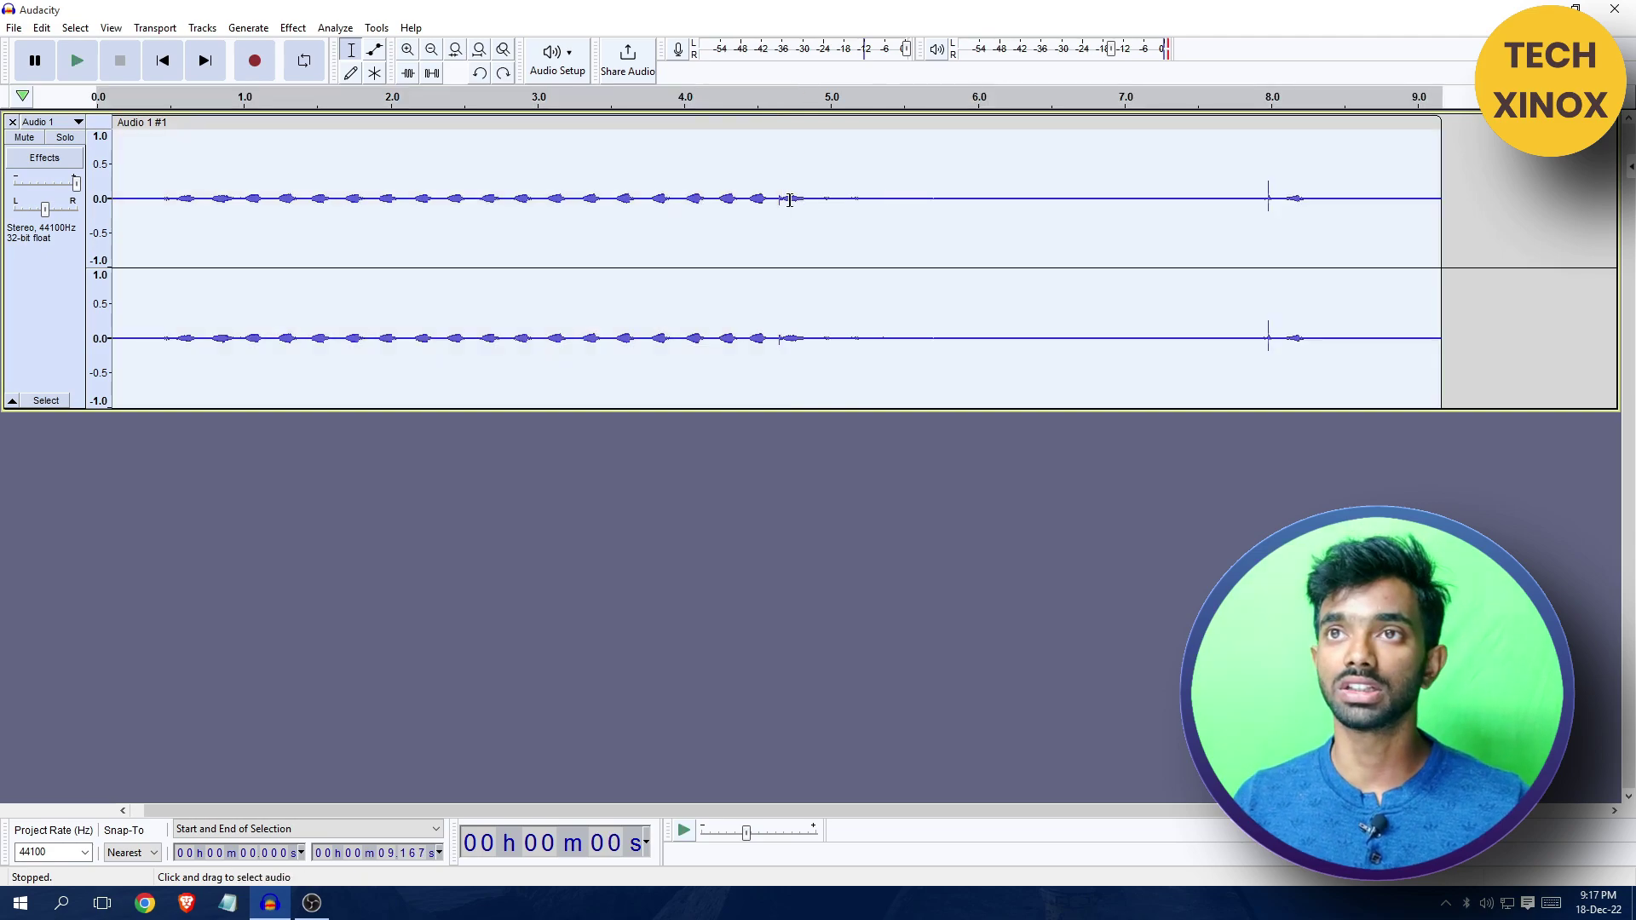
Select the section from about 4.5 to 5.5 seconds and circle it freehand with the screen-annotation tool's pen
{"action": "left_click", "coordinate": [884, 210]}
{"action": "left_click_drag", "start_coordinate": [905, 208], "coordinate": [752, 210]}
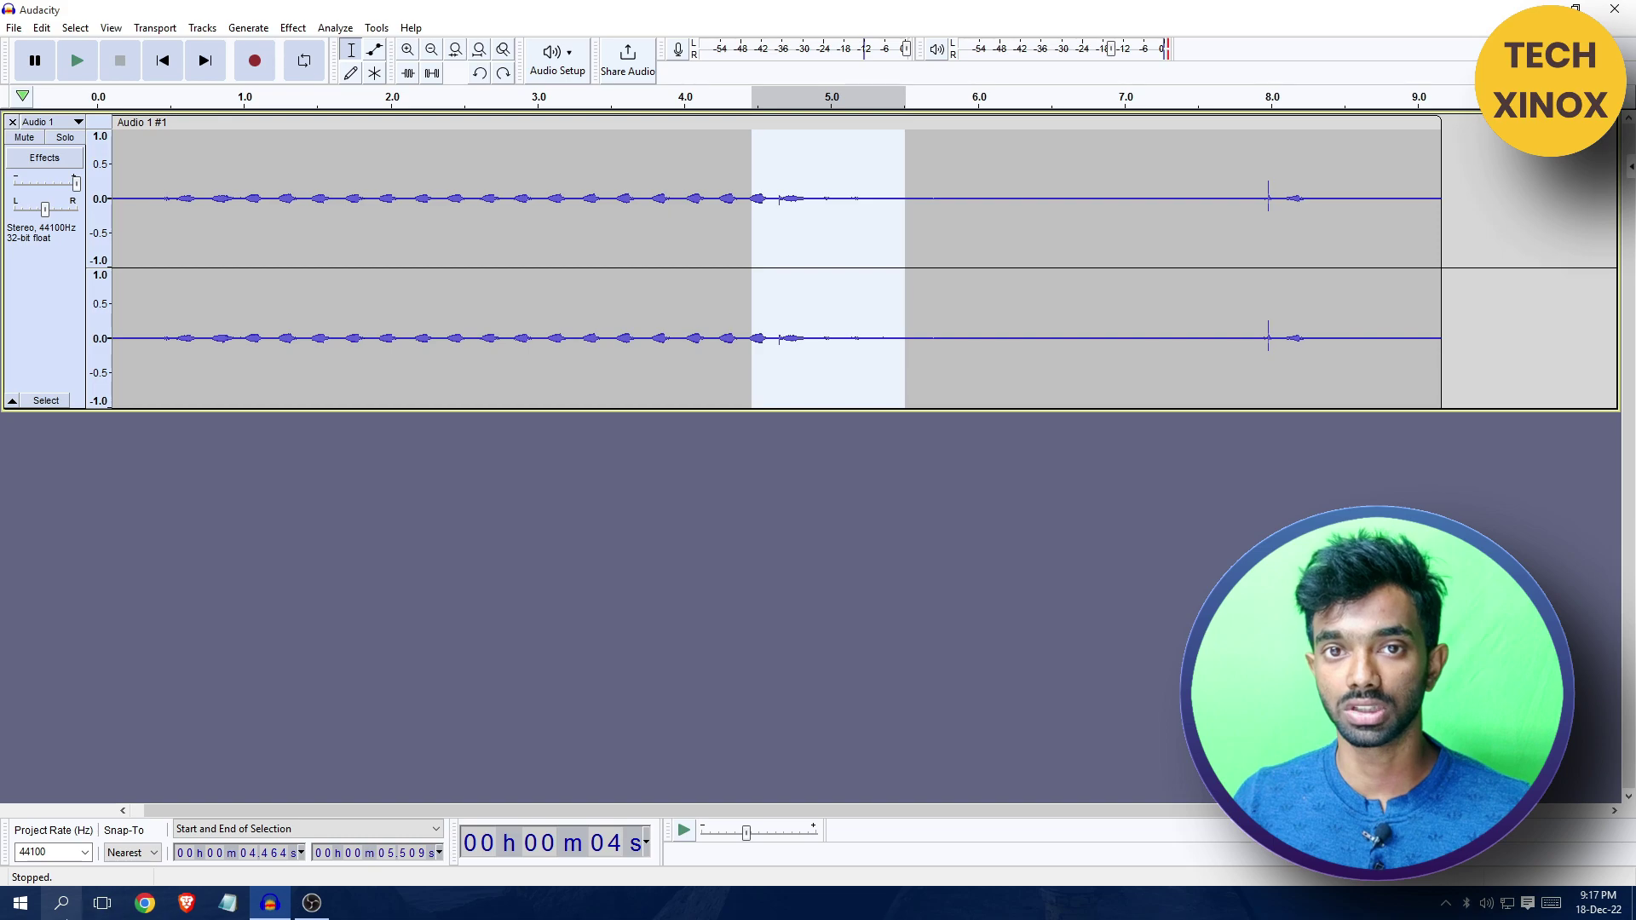
{"action": "key", "text": "super"}
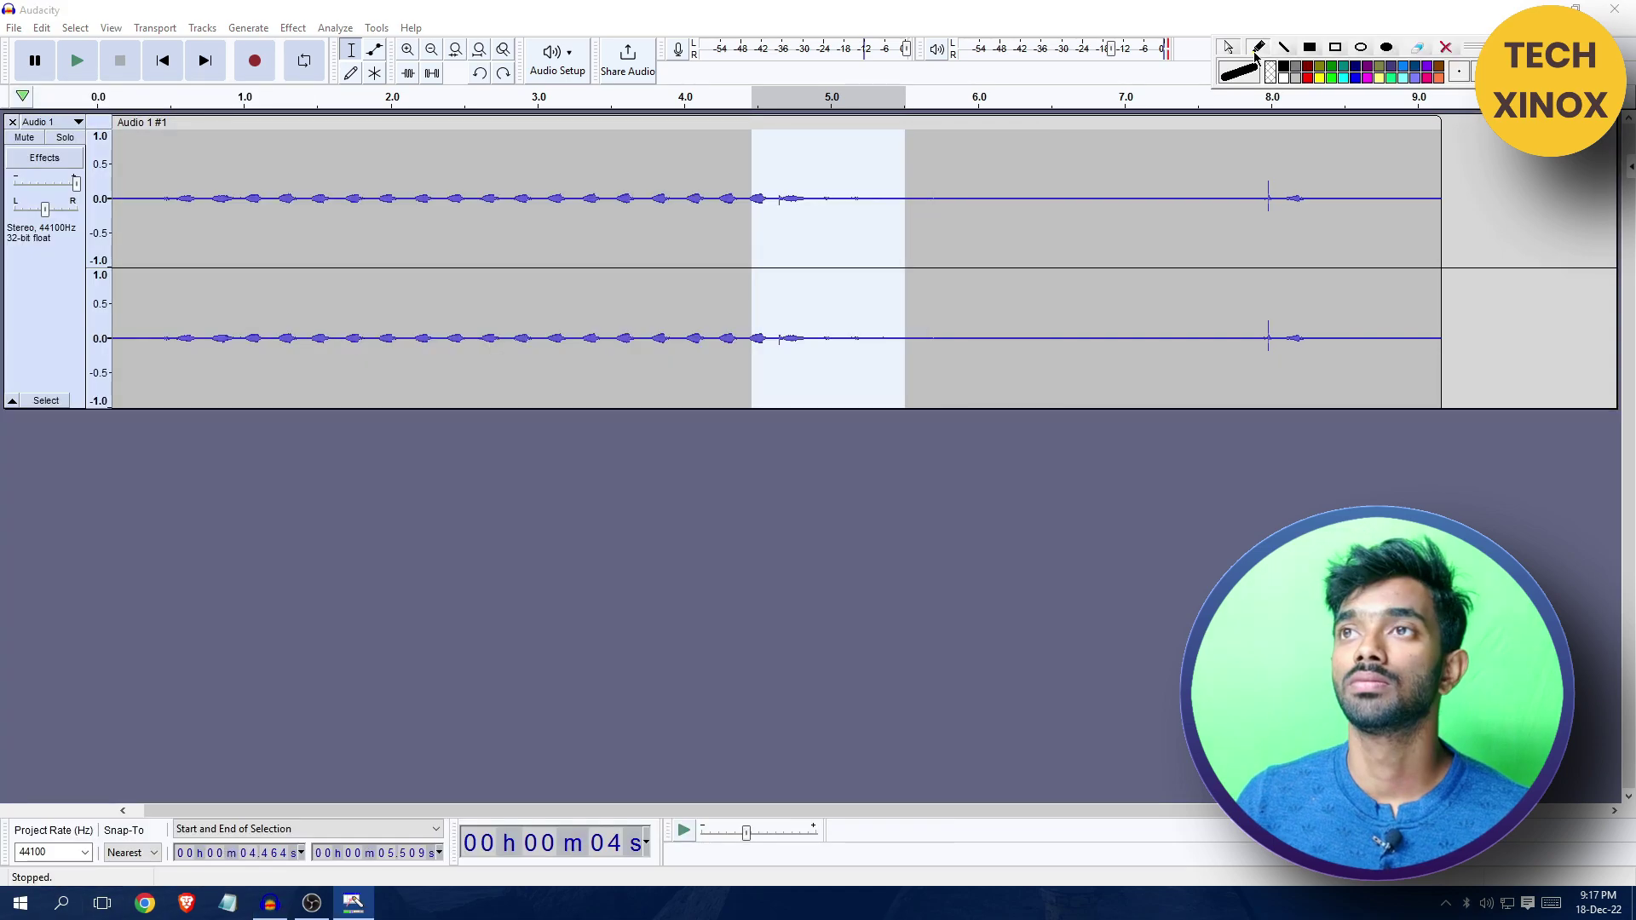
{"action": "left_click", "coordinate": [1258, 48]}
{"action": "mouse_move", "coordinate": [882, 167]}
{"action": "left_mouse_down"}
{"action": "mouse_move", "coordinate": [797, 188]}
{"action": "mouse_move", "coordinate": [766, 242]}
{"action": "mouse_move", "coordinate": [771, 315]}
{"action": "mouse_move", "coordinate": [812, 357]}
{"action": "mouse_move", "coordinate": [898, 372]}
{"action": "mouse_move", "coordinate": [943, 262]}
{"action": "mouse_move", "coordinate": [913, 174]}
{"action": "mouse_move", "coordinate": [883, 148]}
{"action": "mouse_move", "coordinate": [844, 158]}
{"action": "mouse_move", "coordinate": [878, 166]}
{"action": "left_mouse_up"}
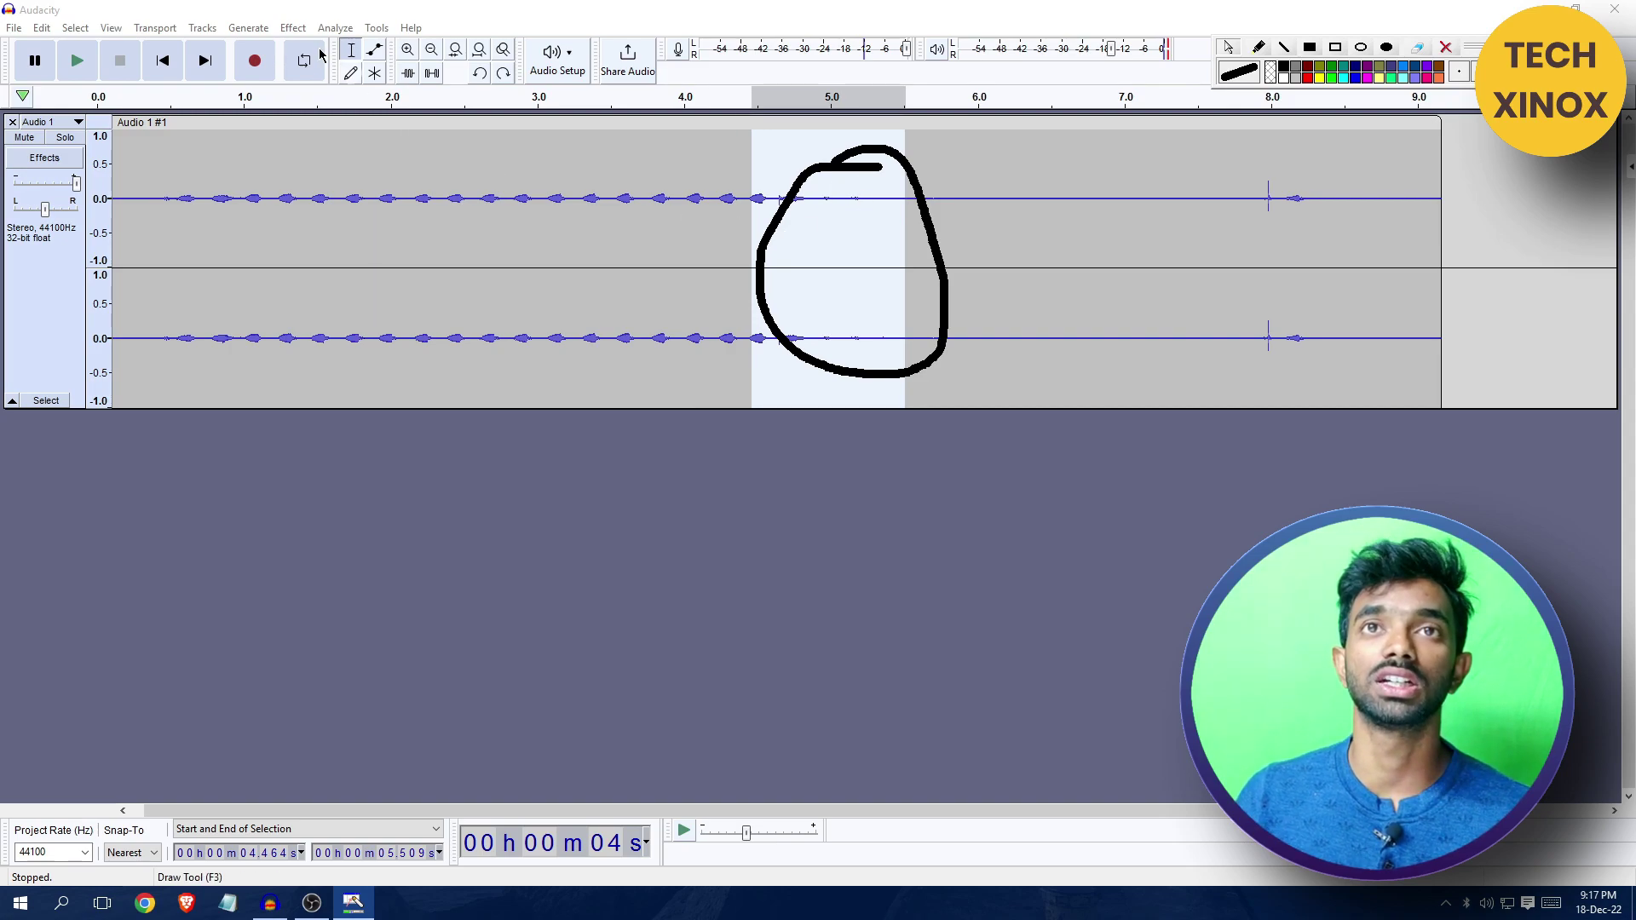
{"action": "left_click", "coordinate": [479, 244]}
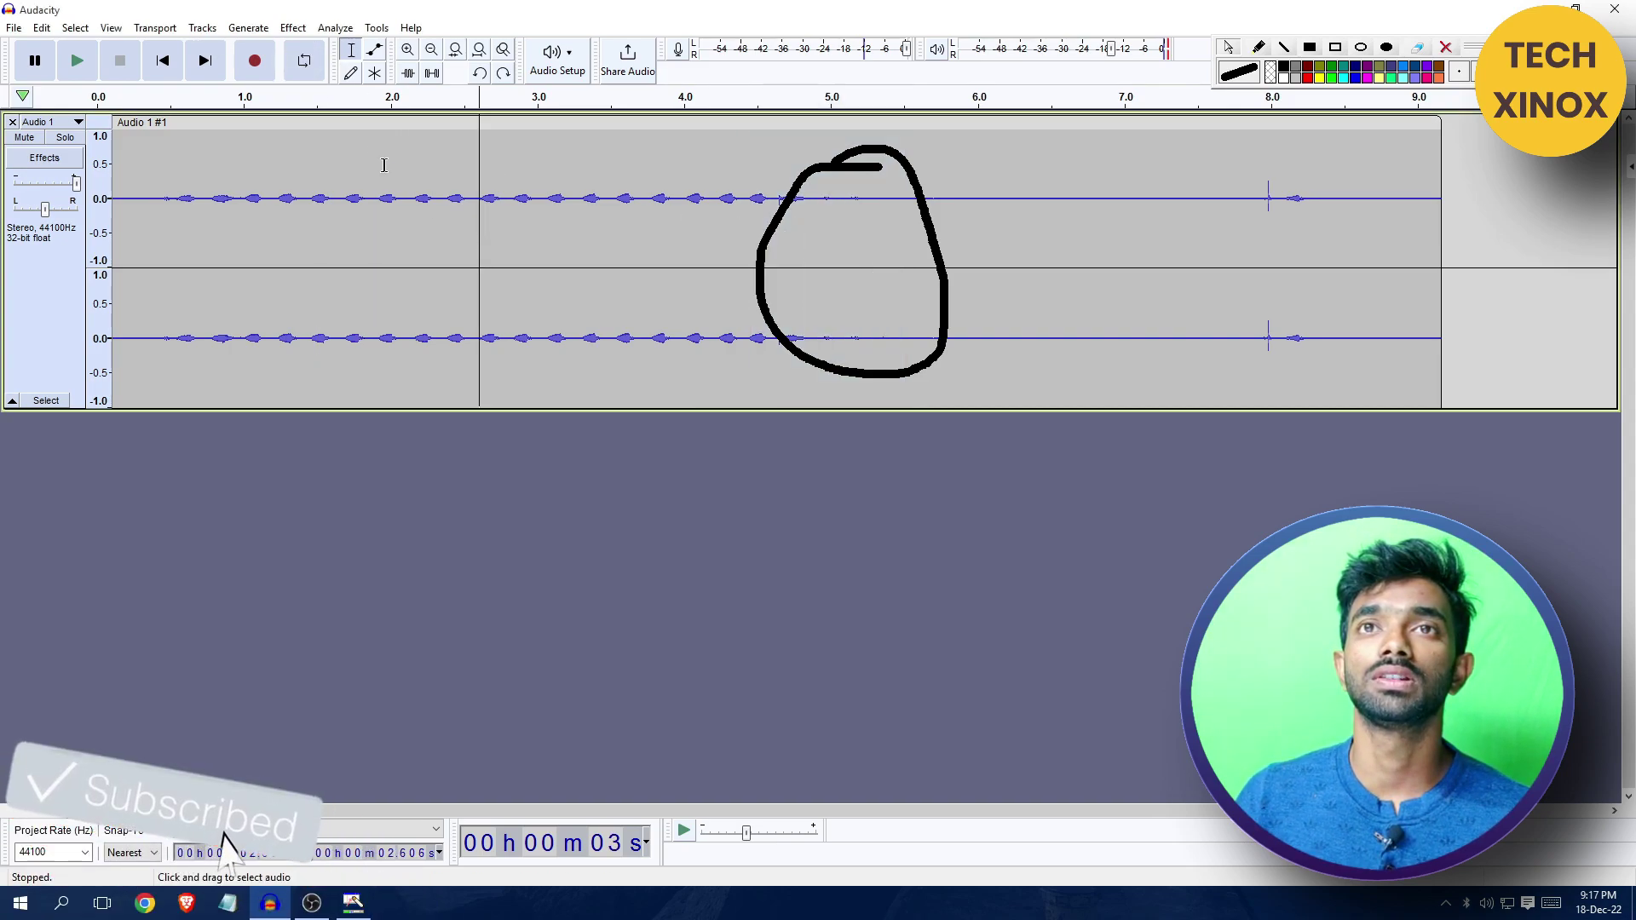
{"action": "left_click", "coordinate": [293, 27]}
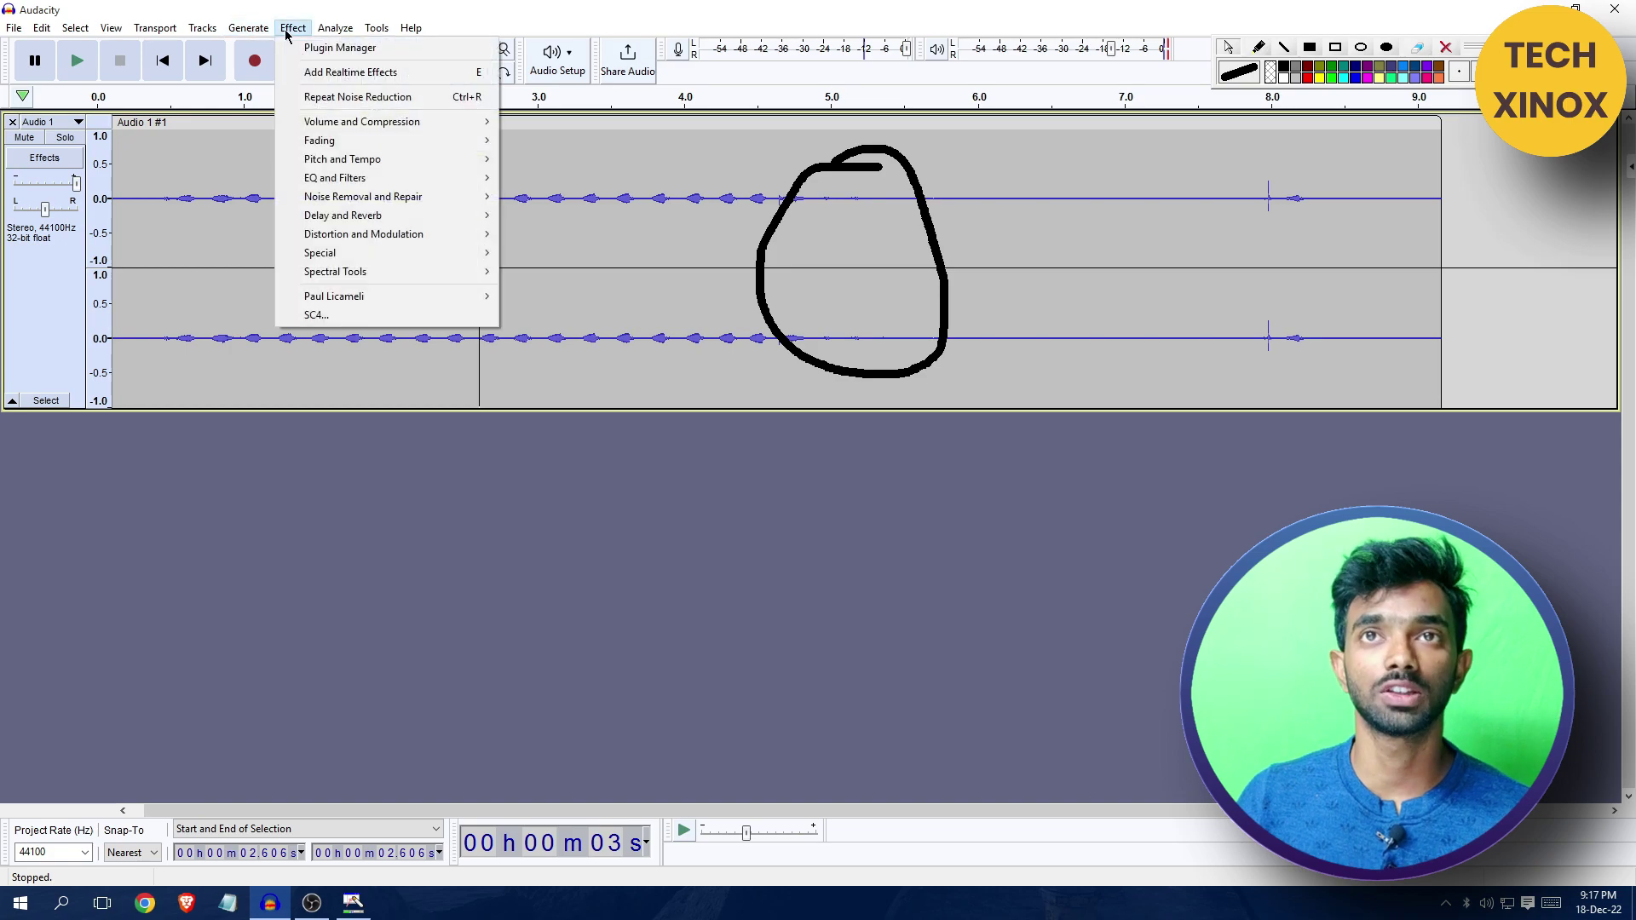
{"action": "mouse_move", "coordinate": [362, 190]}
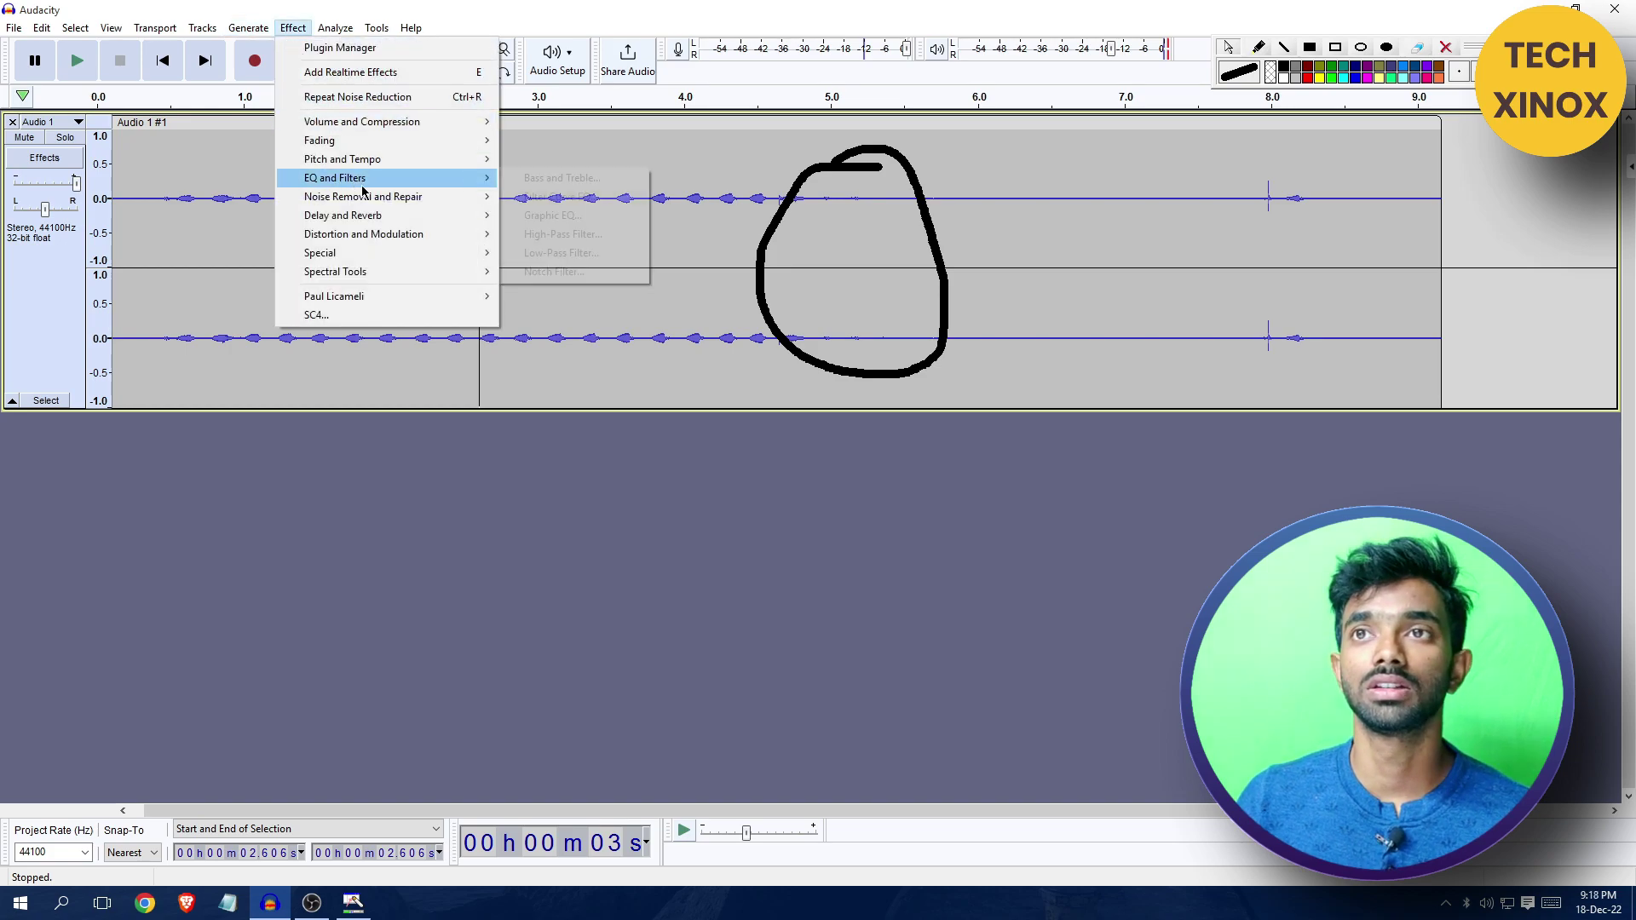
{"action": "left_click", "coordinate": [951, 200]}
Apply Noise Reduction at 12 dB, sensitivity 5.00 and 5 smoothing bands to the section from about 4.4 to 5.8 seconds
{"action": "left_click_drag", "start_coordinate": [946, 199], "coordinate": [738, 199]}
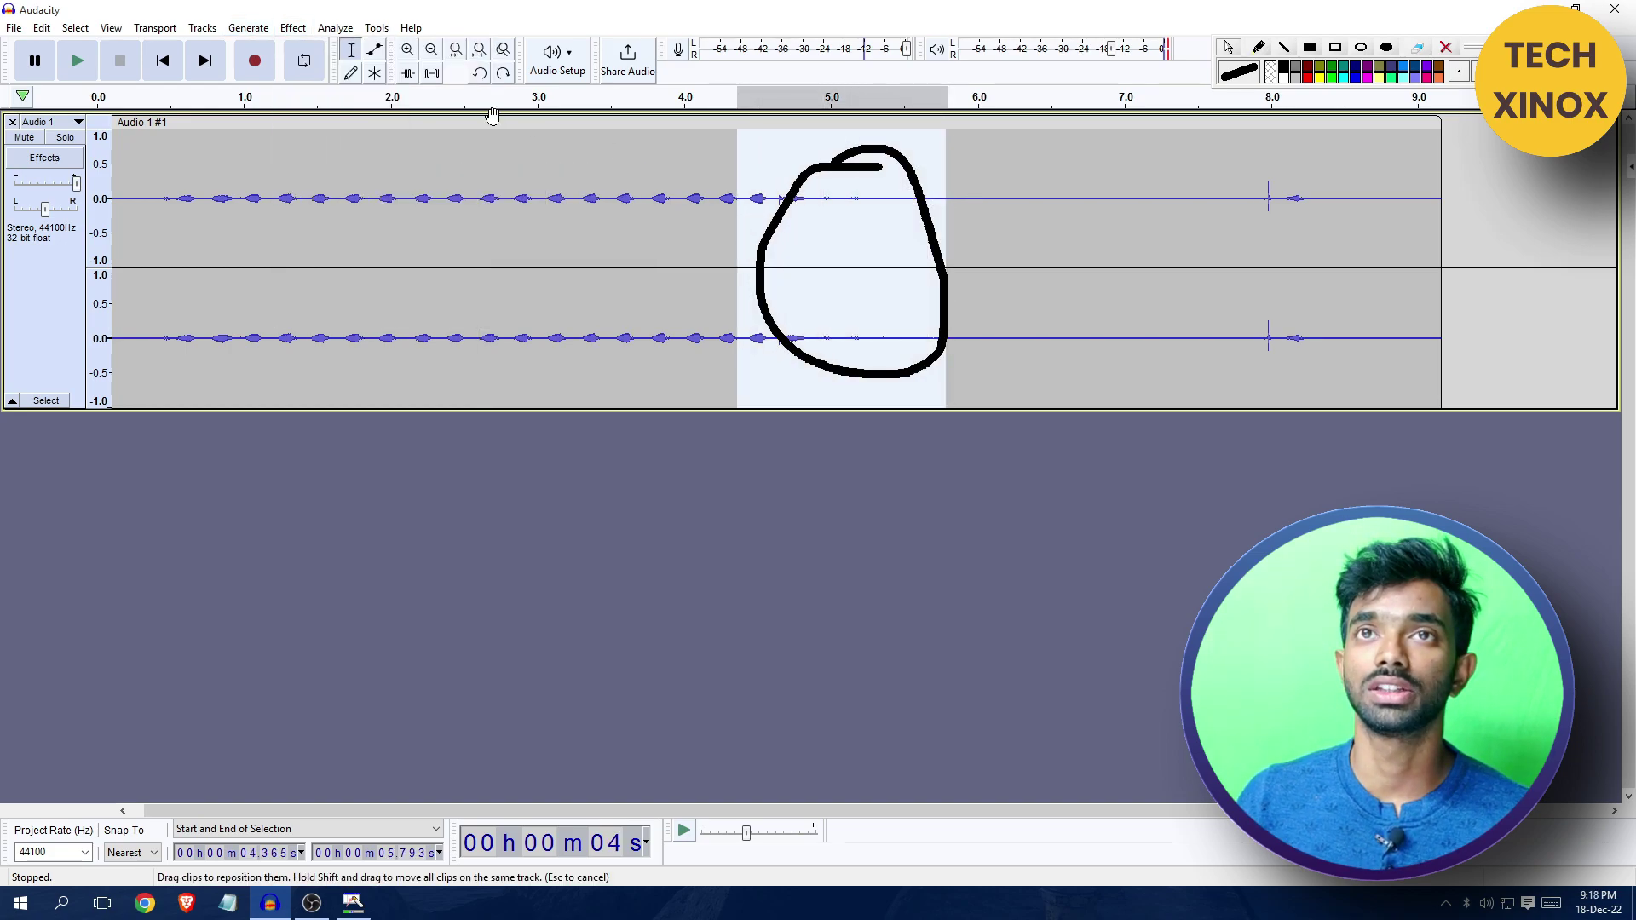
{"action": "left_click", "coordinate": [294, 27]}
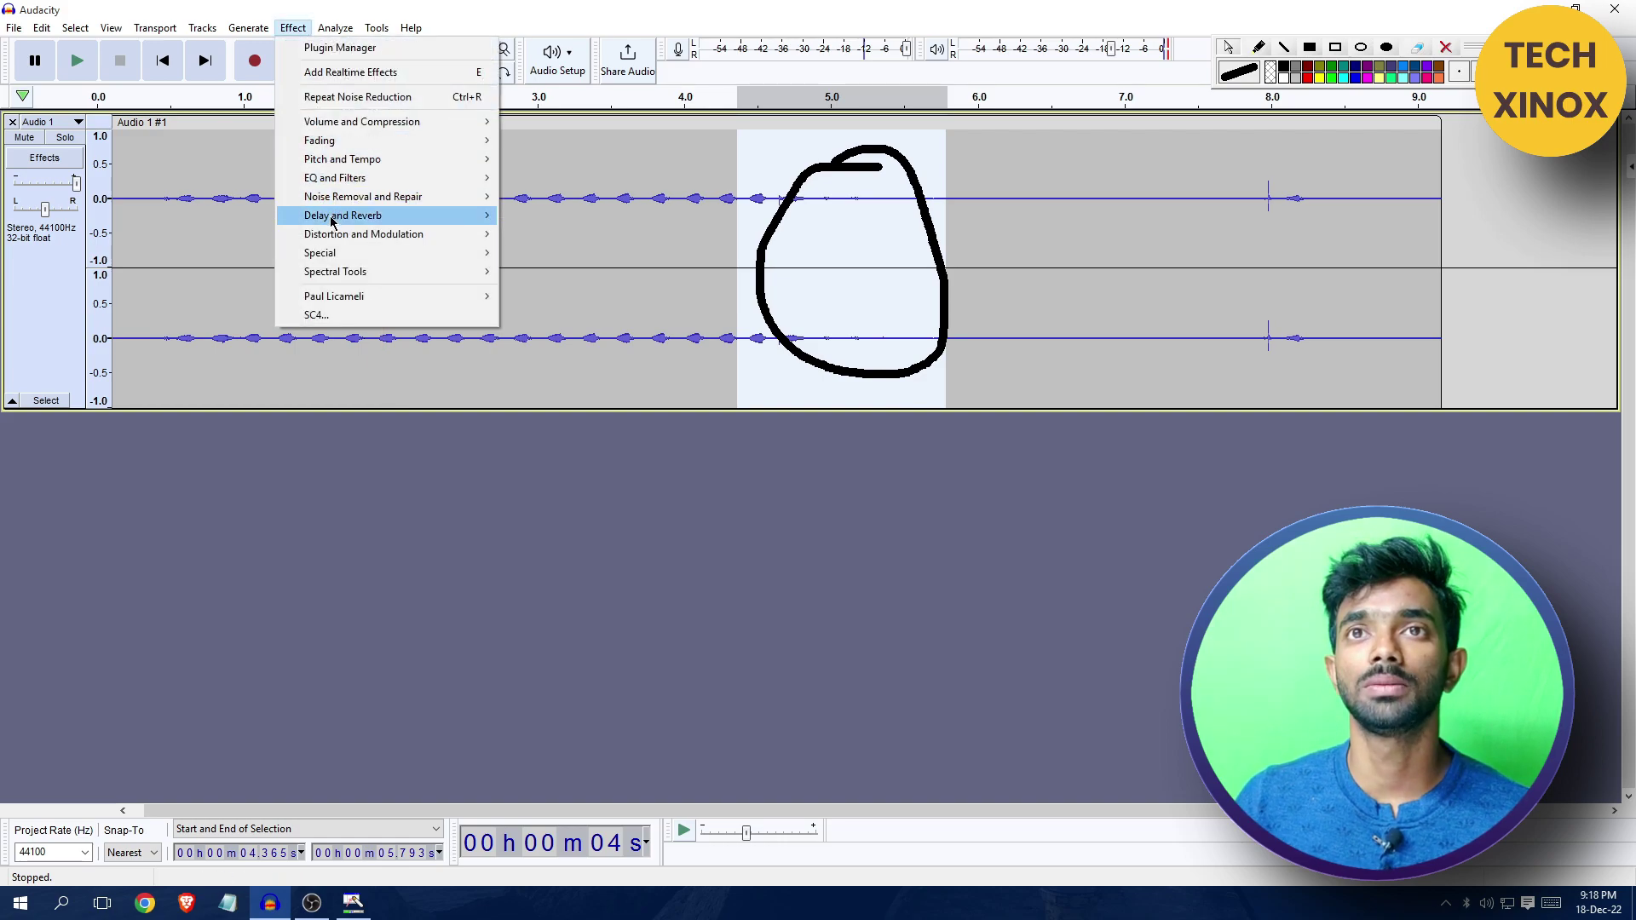
{"action": "mouse_move", "coordinate": [330, 206]}
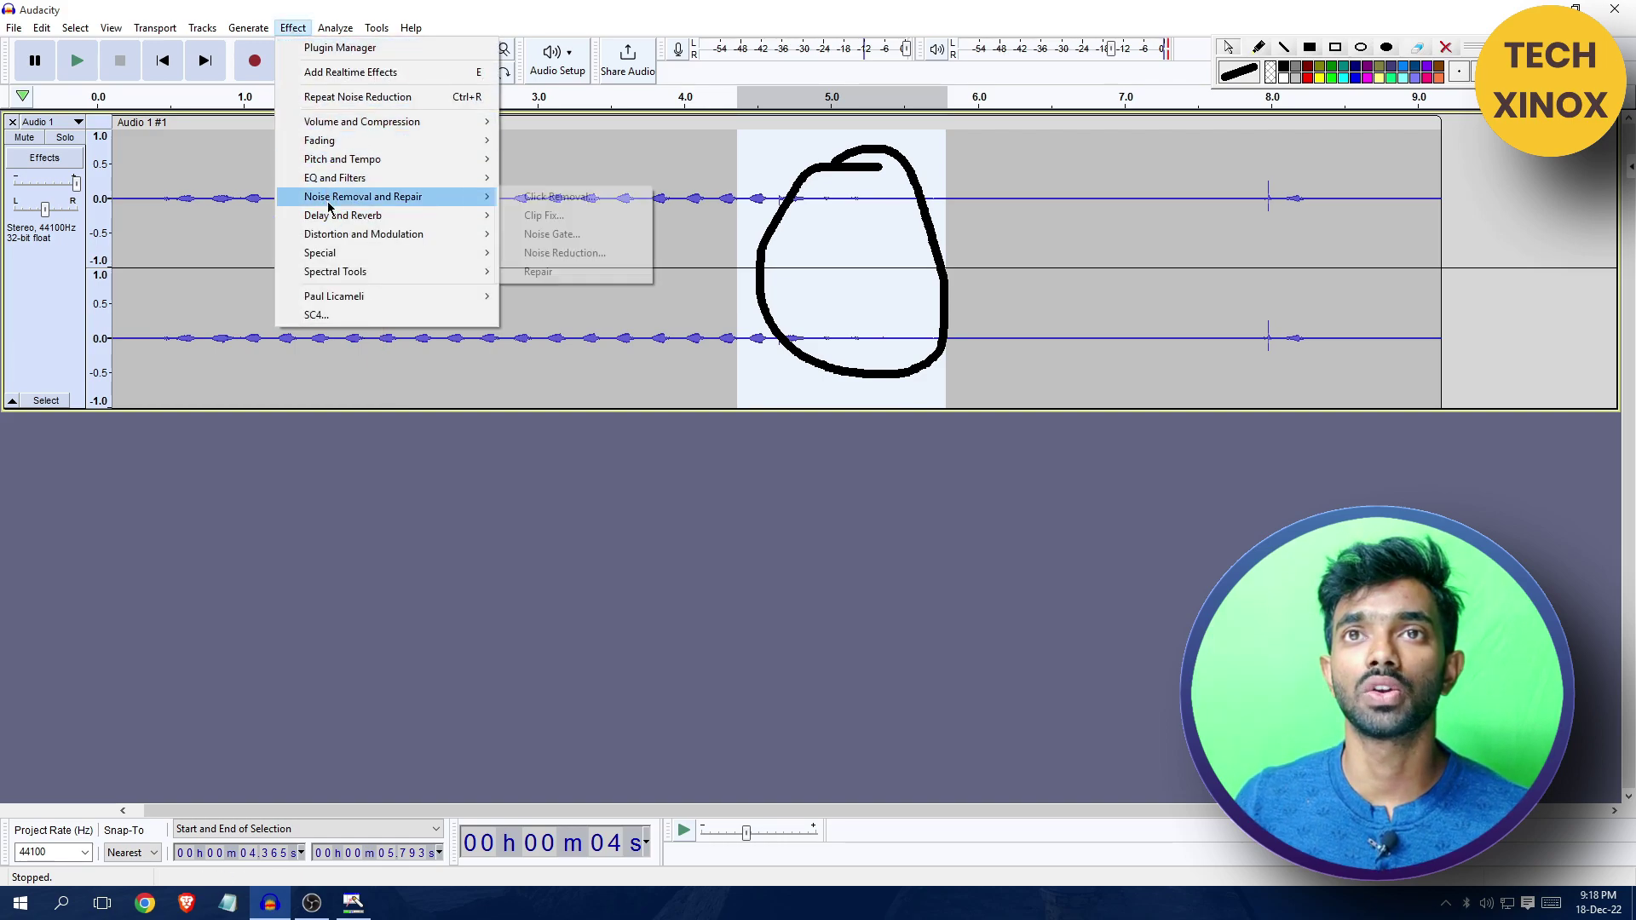
{"action": "left_click", "coordinate": [560, 253]}
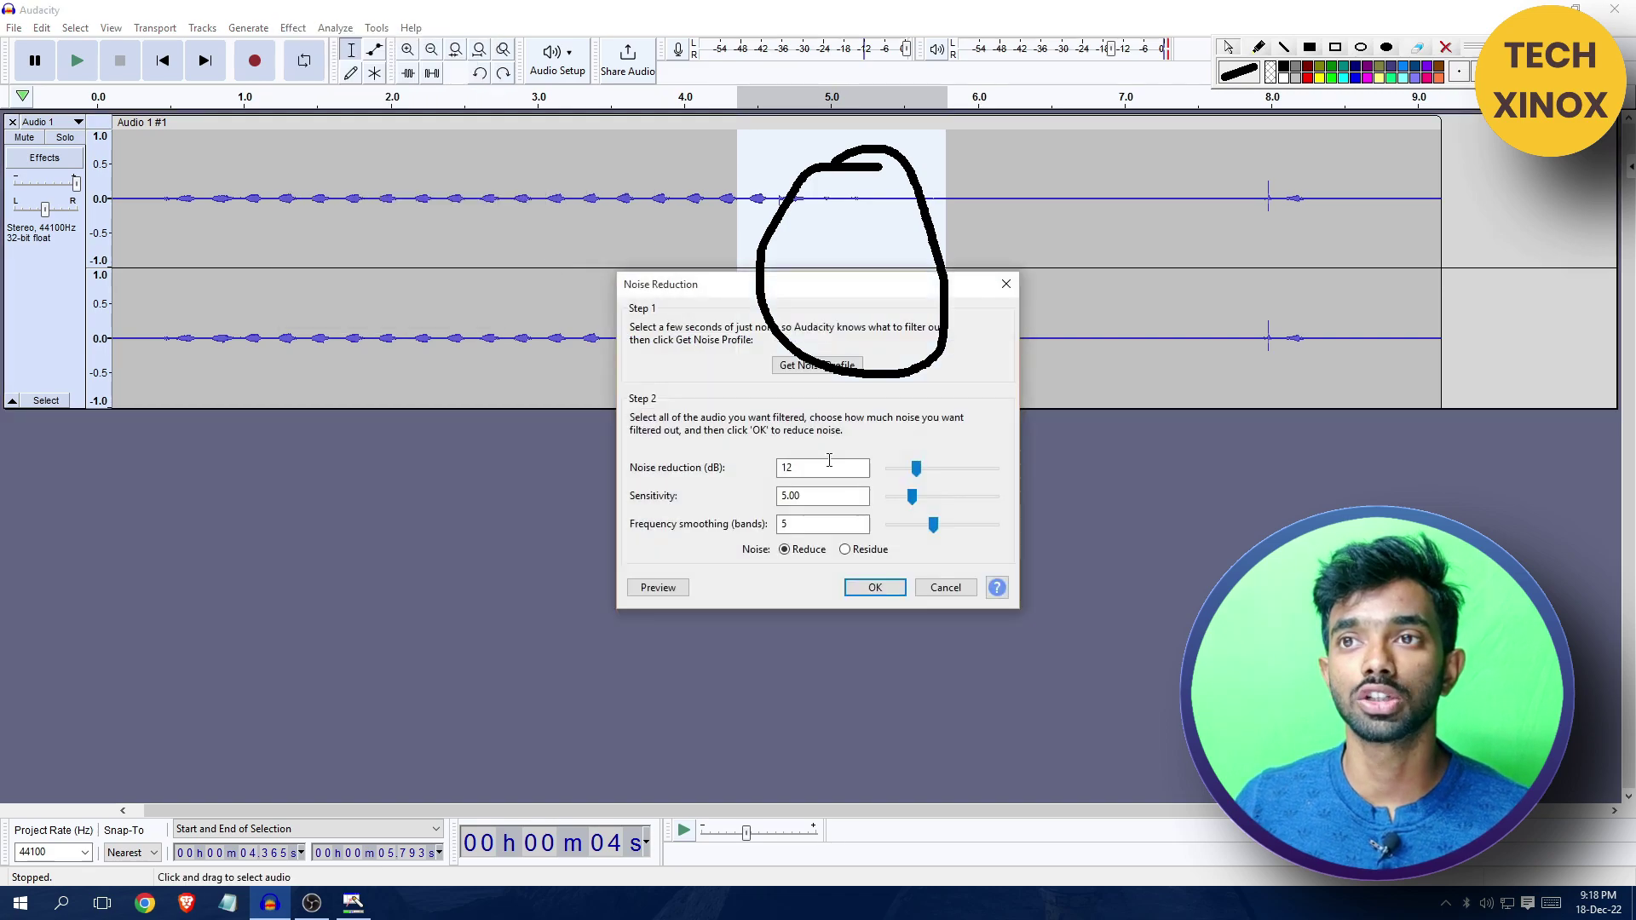
{"action": "left_click", "coordinate": [877, 586]}
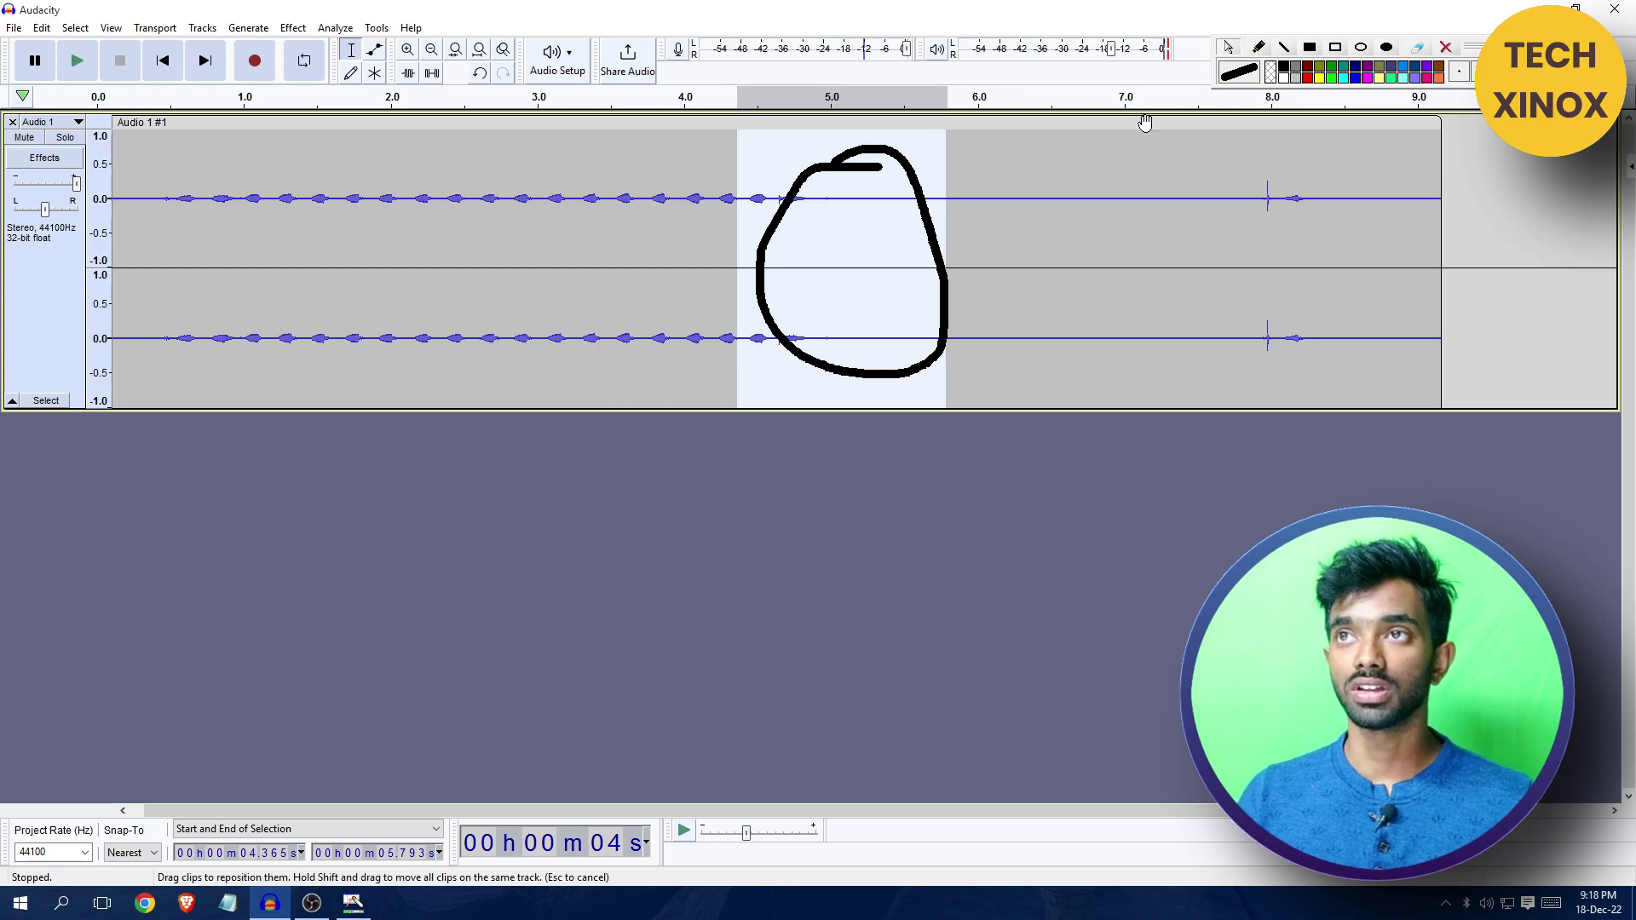
Dismiss the screen annotation, select the whole track and repeat the last Noise Reduction on it twice
{"action": "key", "text": "Escape"}
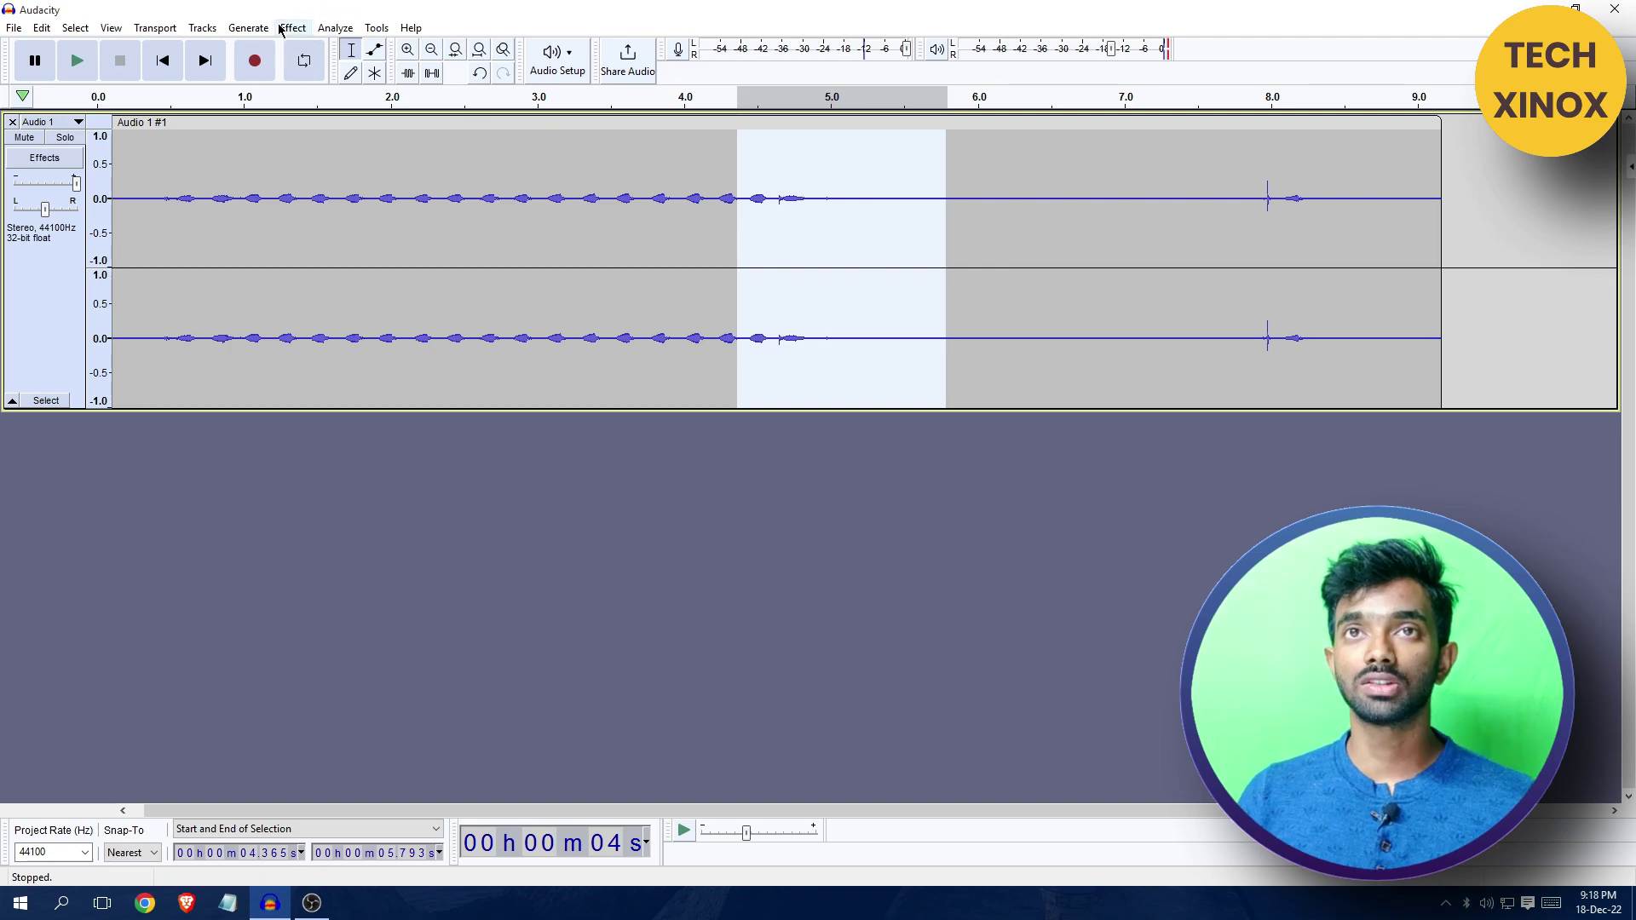
{"action": "left_click", "coordinate": [466, 200]}
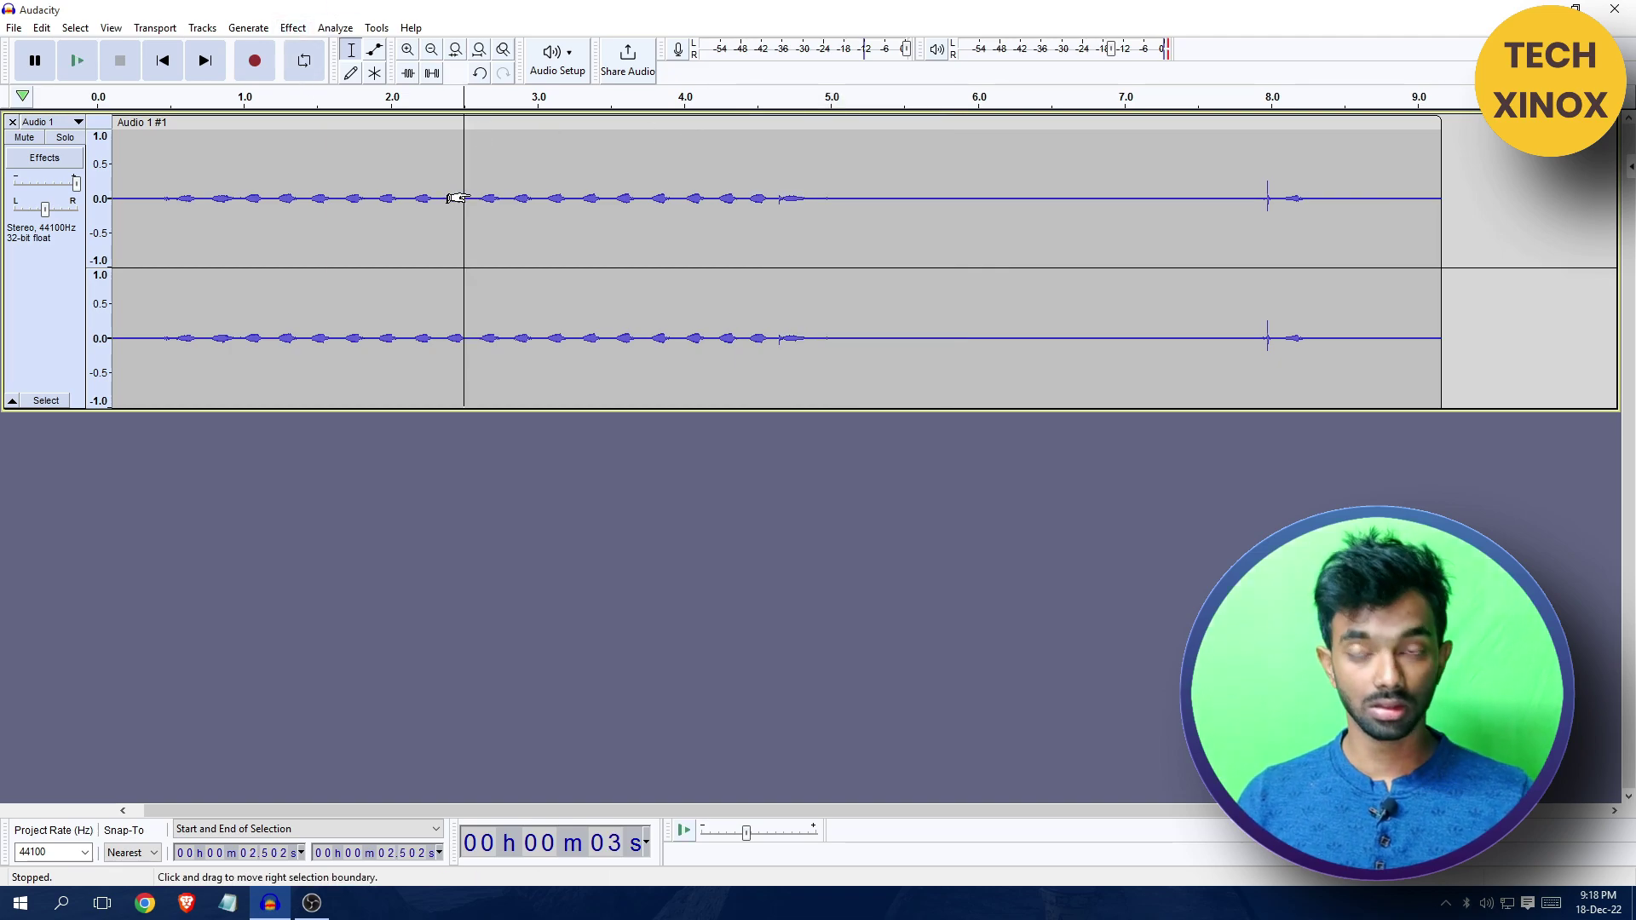
{"action": "key", "text": "ctrl+a"}
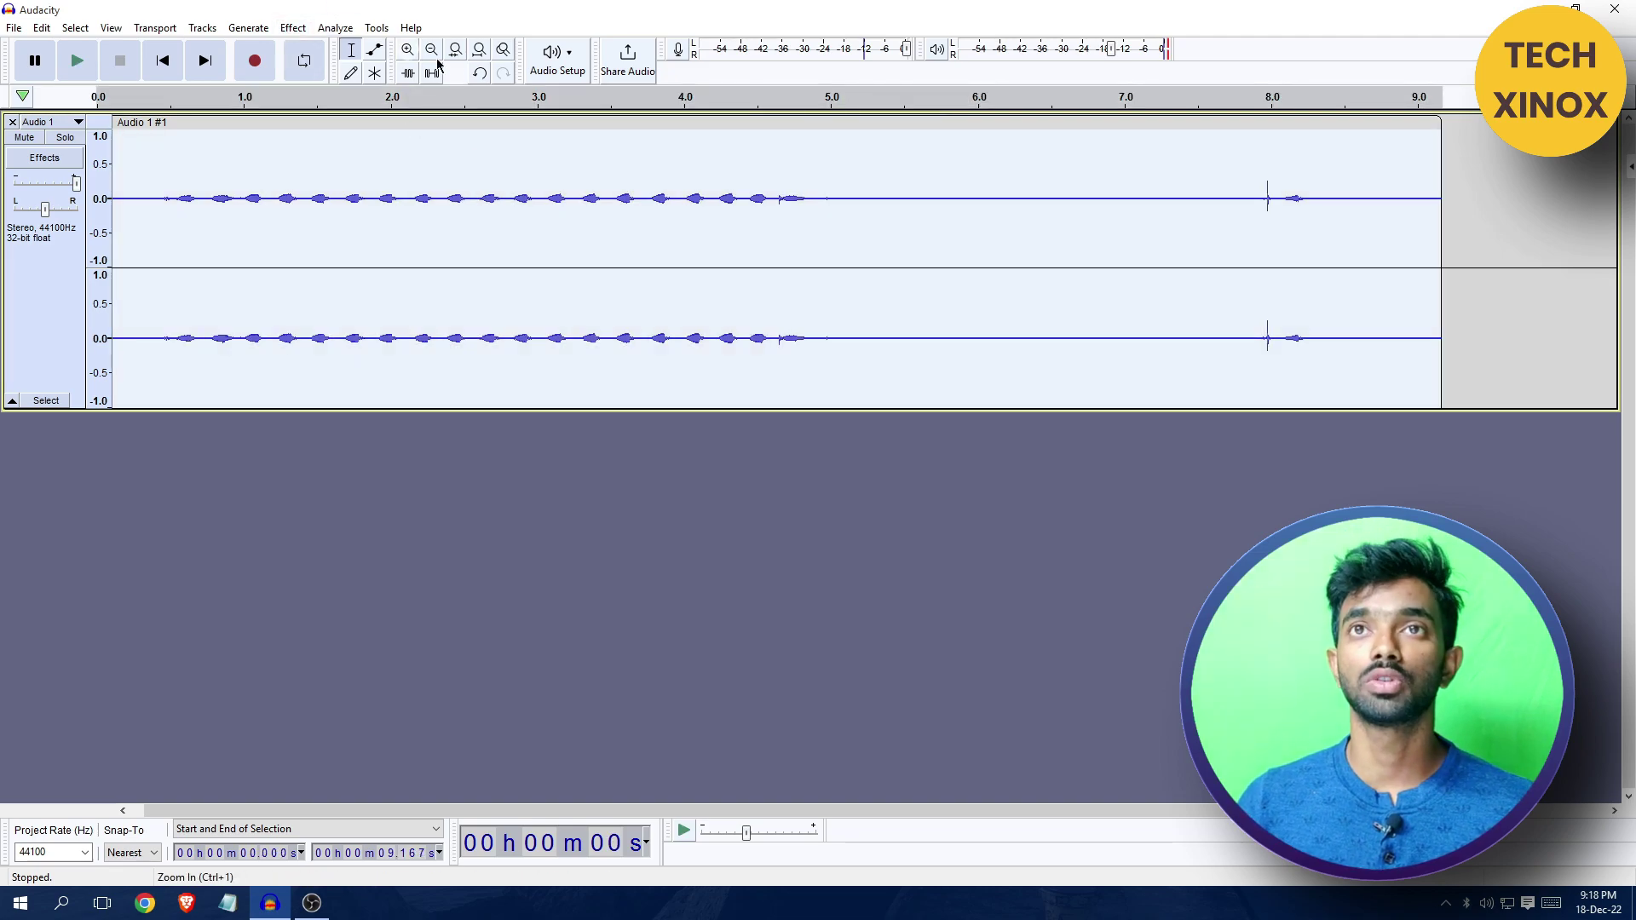
{"action": "left_click", "coordinate": [293, 27]}
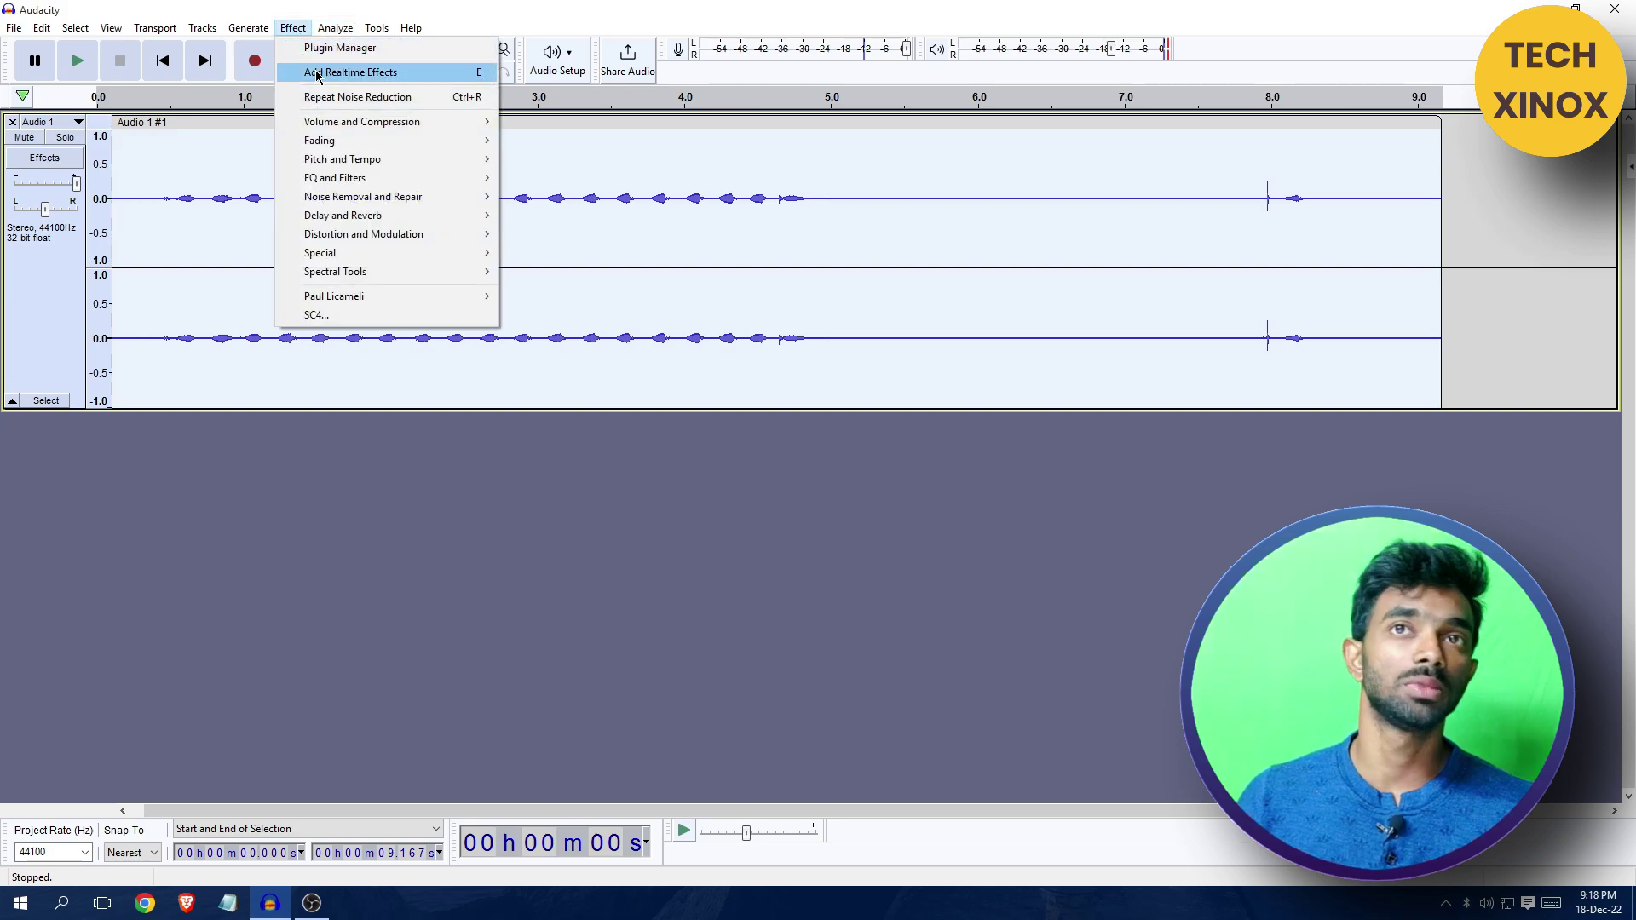
{"action": "left_click", "coordinate": [358, 97]}
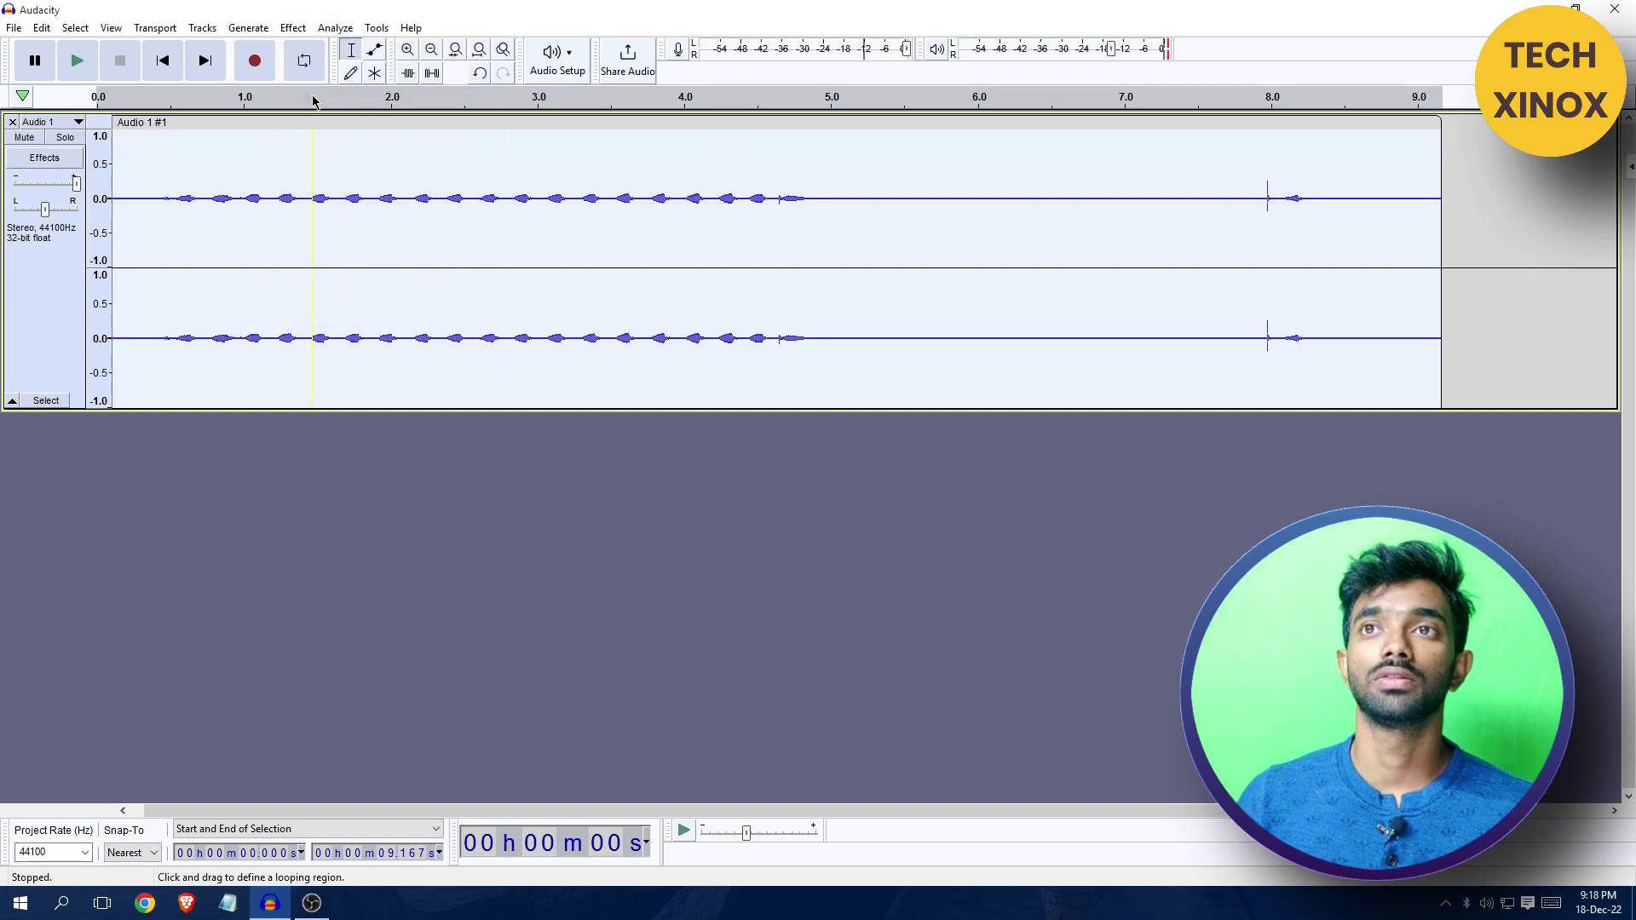
{"action": "left_click", "coordinate": [293, 27]}
{"action": "mouse_move", "coordinate": [333, 142]}
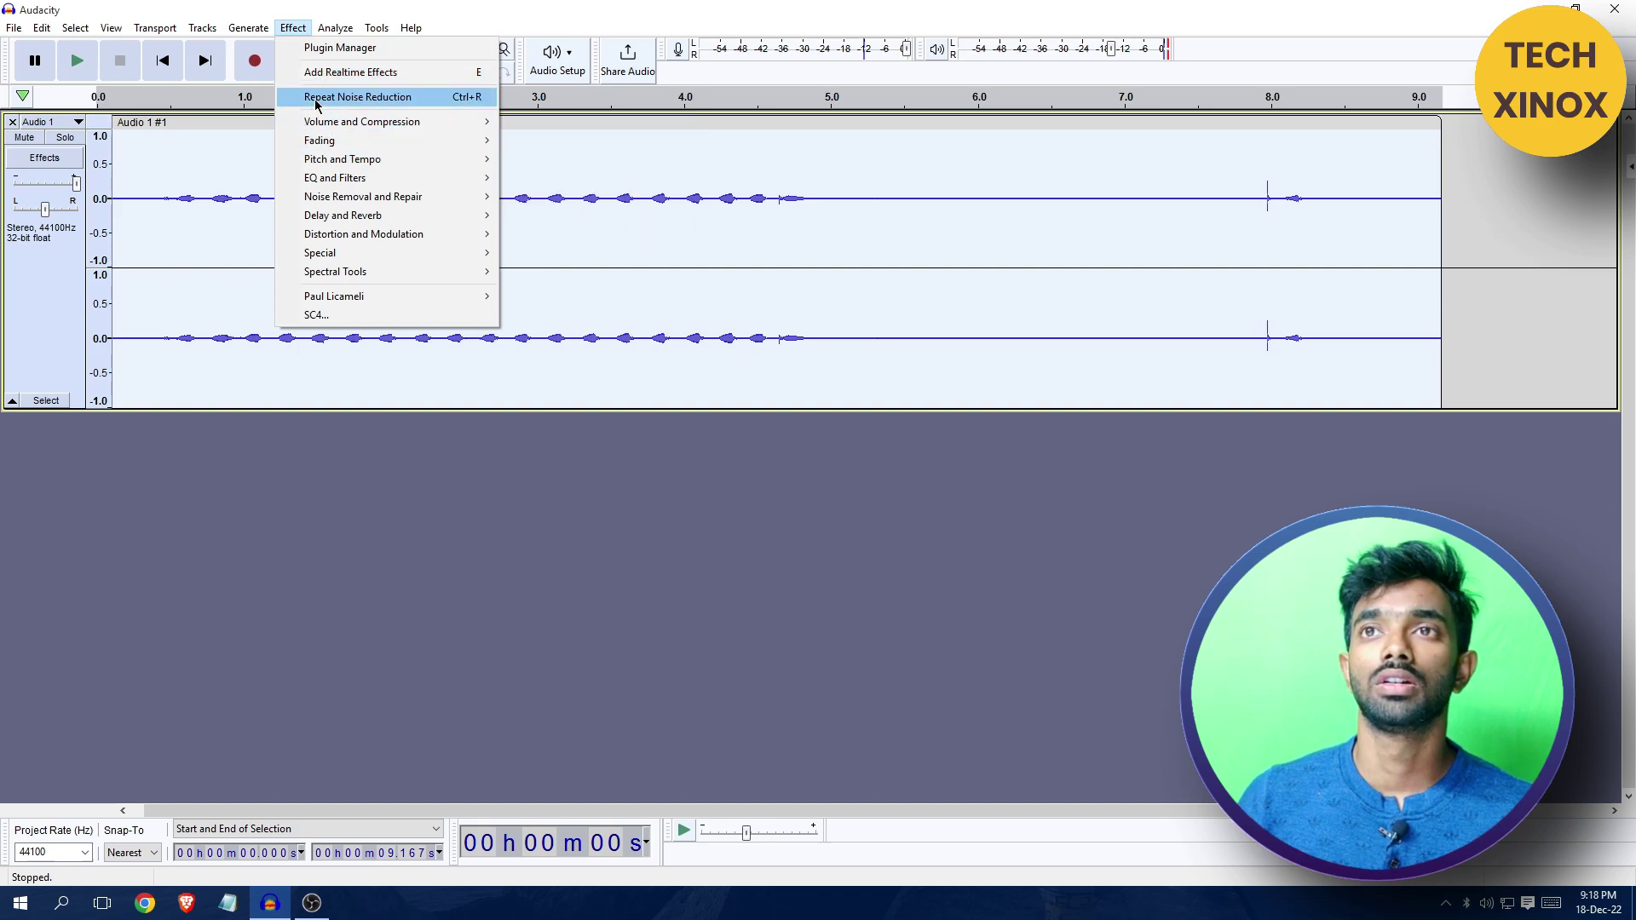
{"action": "left_click", "coordinate": [315, 100]}
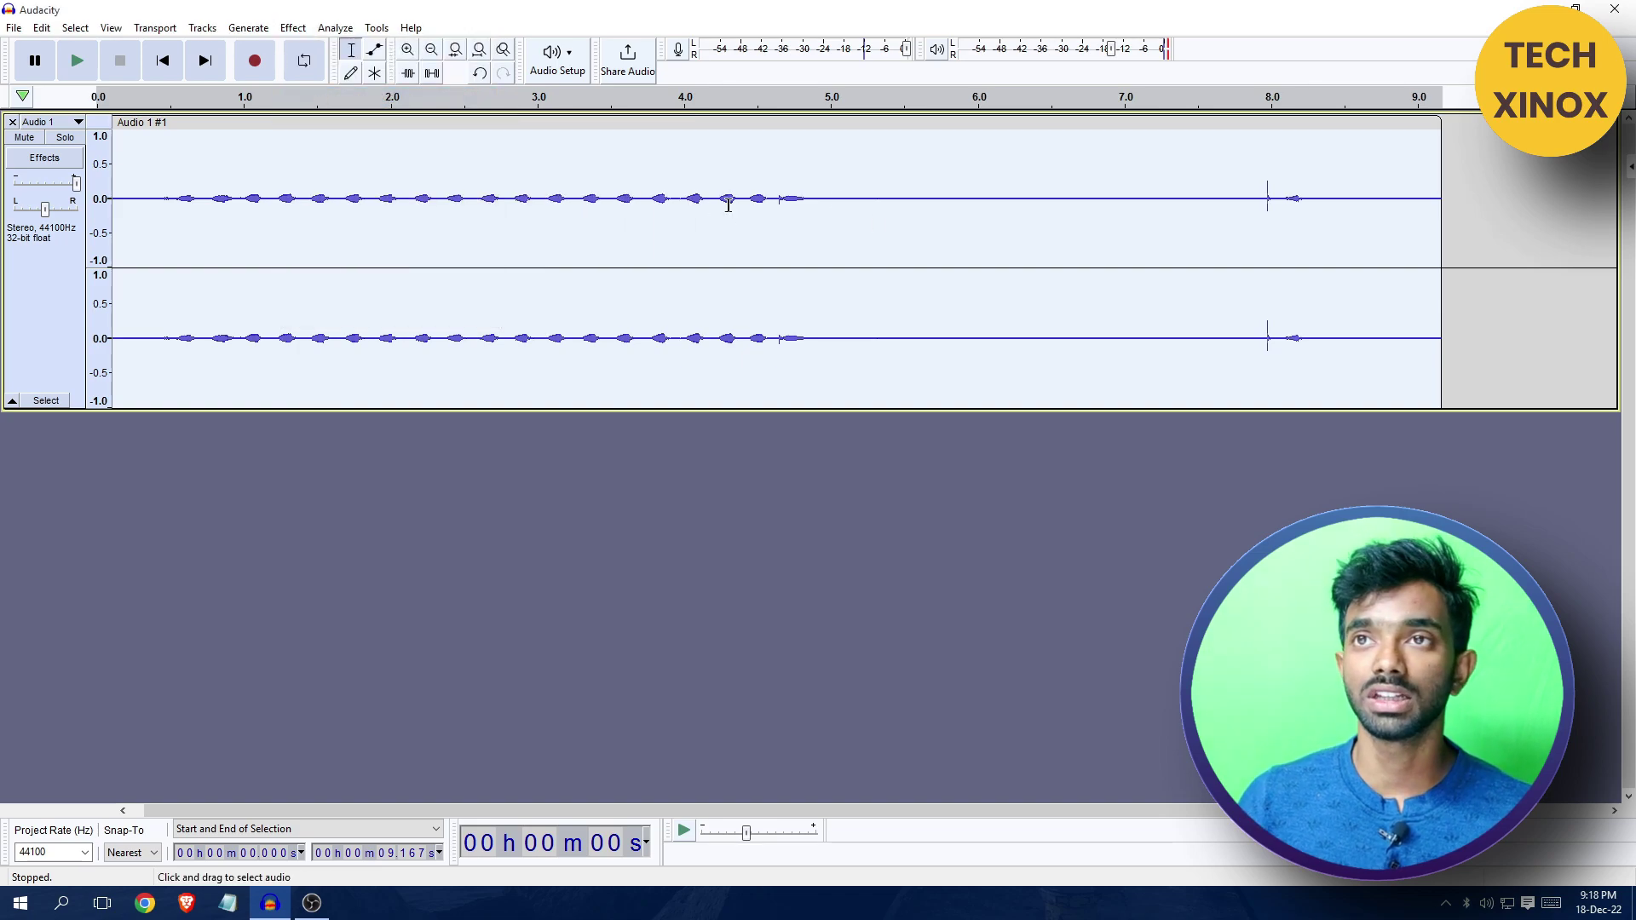
Clear the selection by placing the cursor at about 5.5 seconds, and lower the track's gain to +15.0 dB
{"action": "left_click_drag", "start_coordinate": [980, 202], "coordinate": [716, 205]}
{"action": "left_click", "coordinate": [906, 259]}
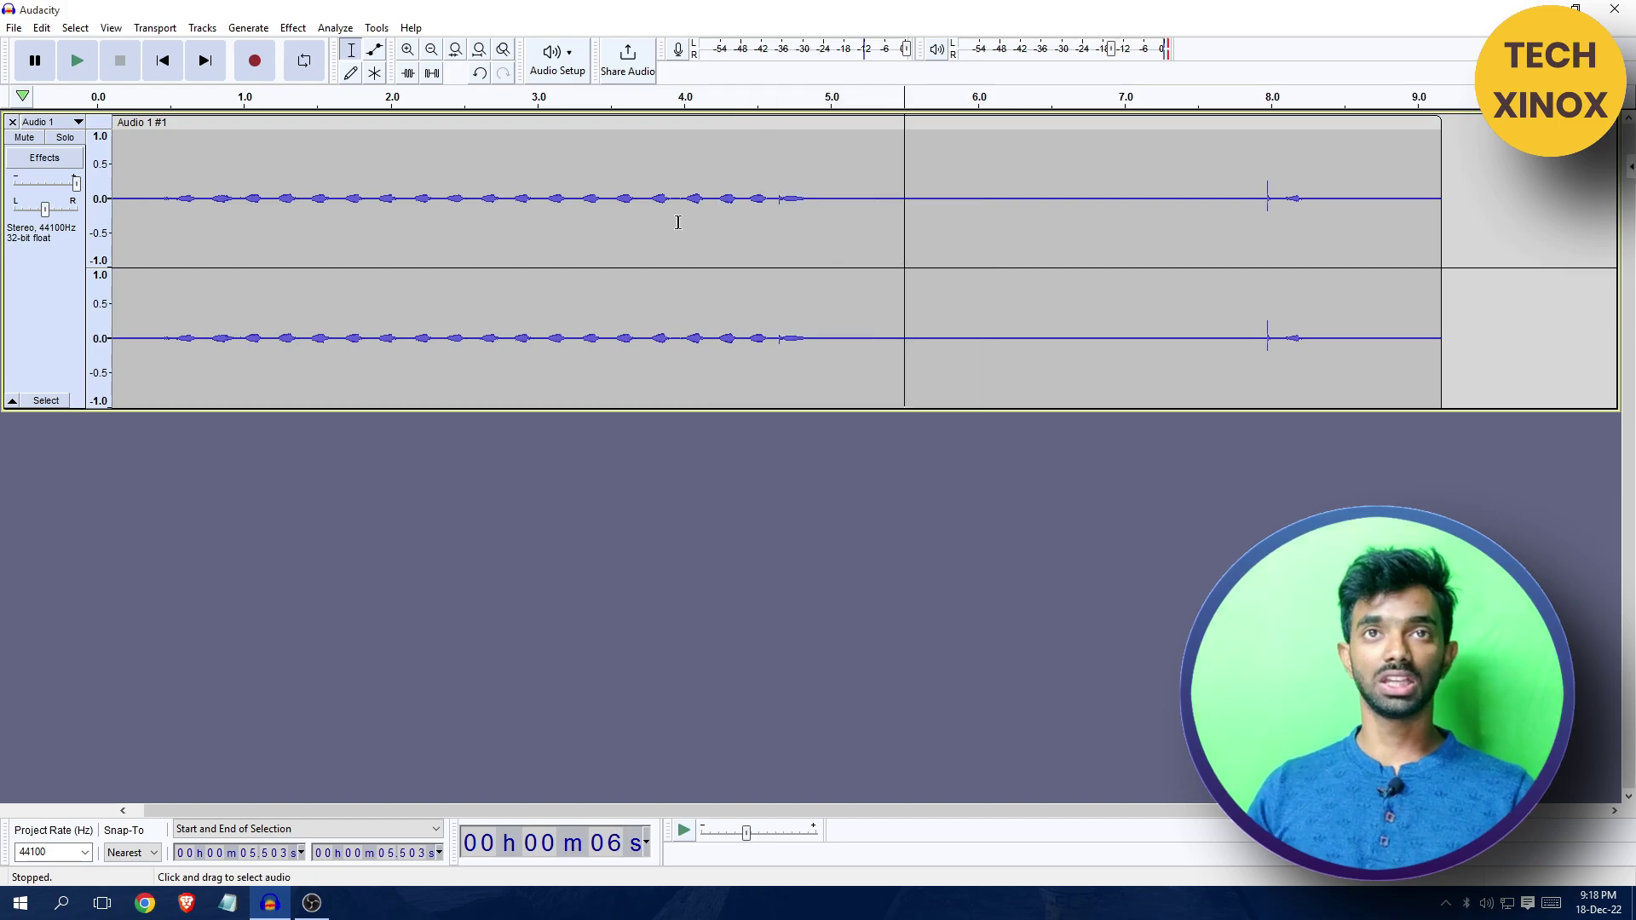
{"action": "left_click_drag", "start_coordinate": [75, 183], "coordinate": [41, 187]}
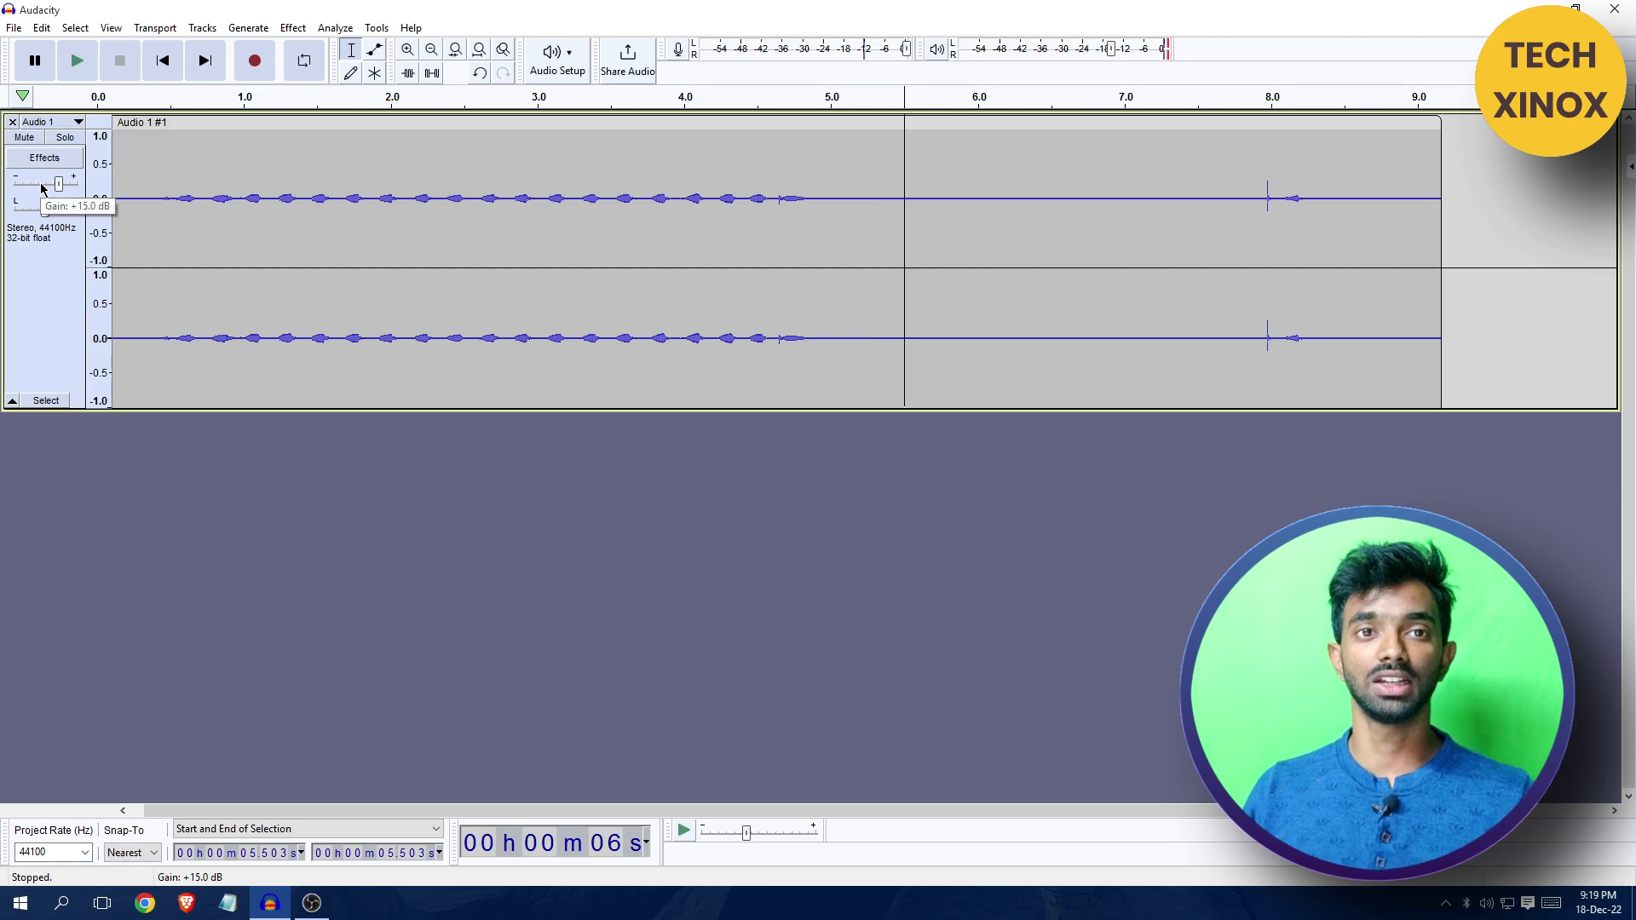